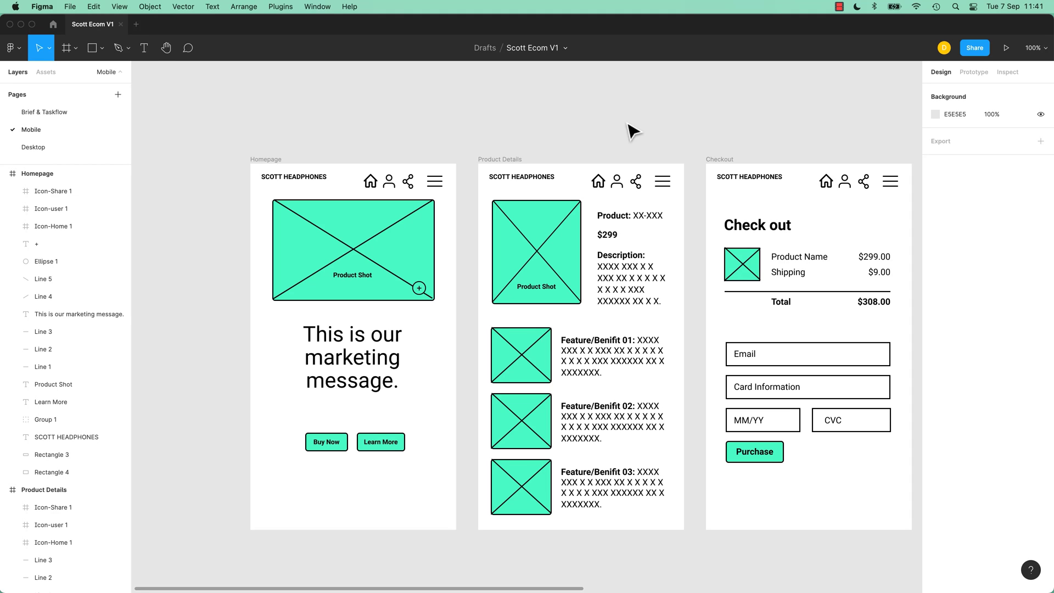
Copy the Scott Ecom V1 view-only share link and close the share dialog
left_click(975, 49)
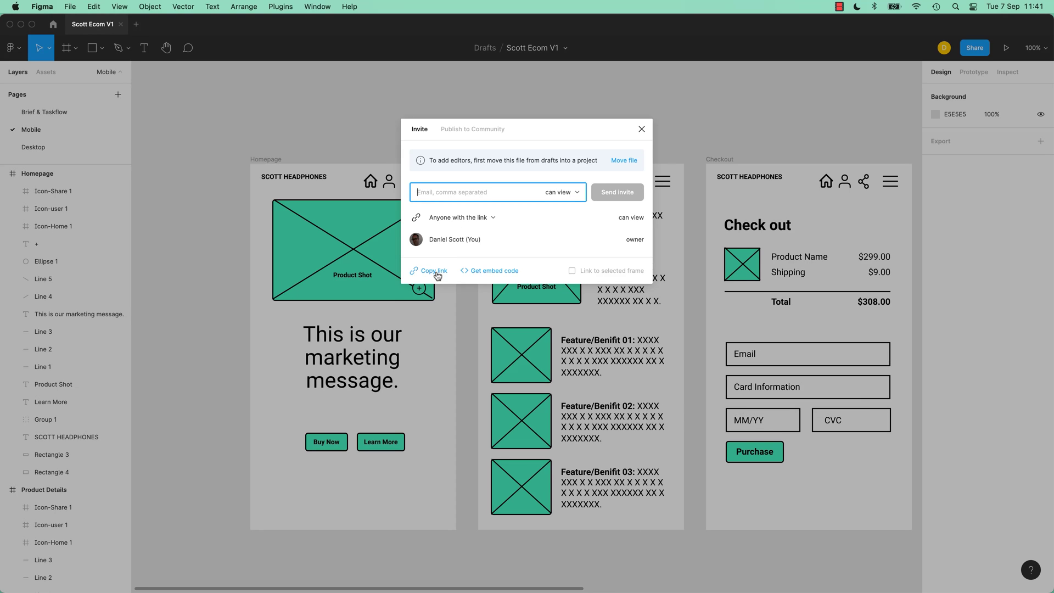
left_click(433, 272)
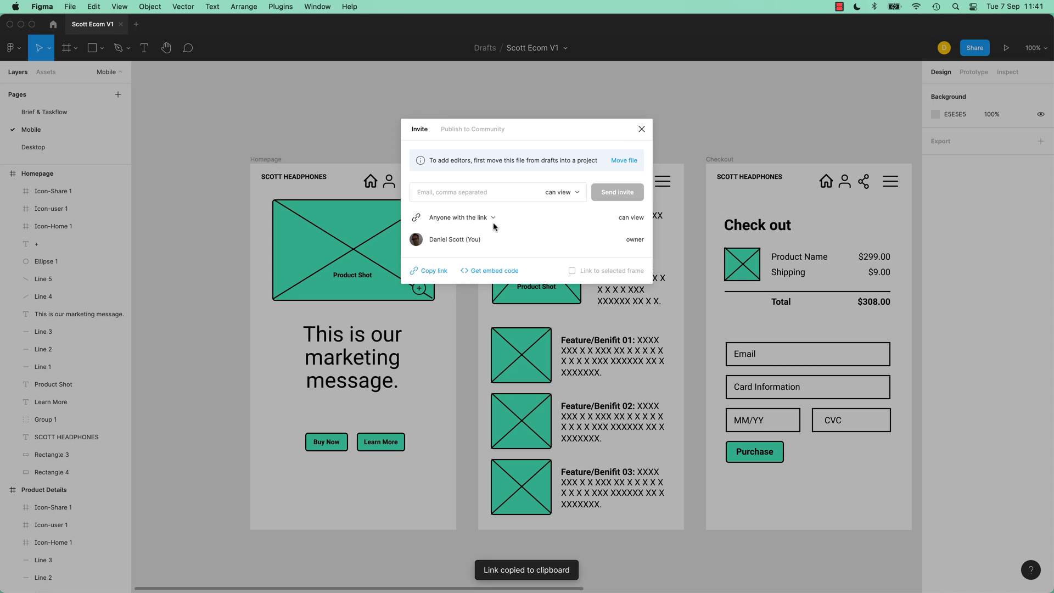
left_click(641, 129)
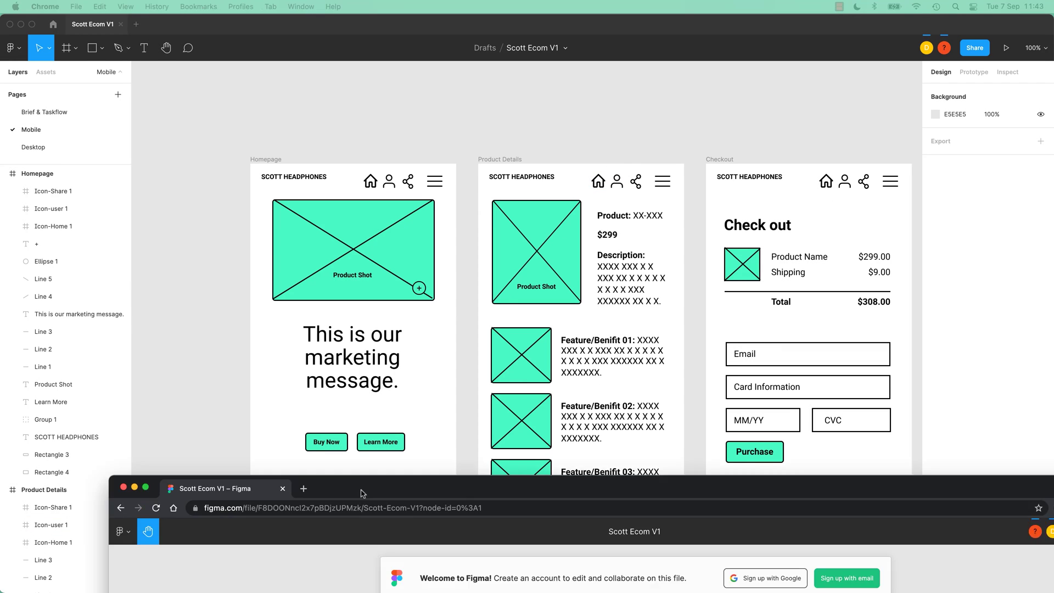
Open the shared view link in a maximised Chrome incognito window
left_click_drag(115, 486, 106, 100)
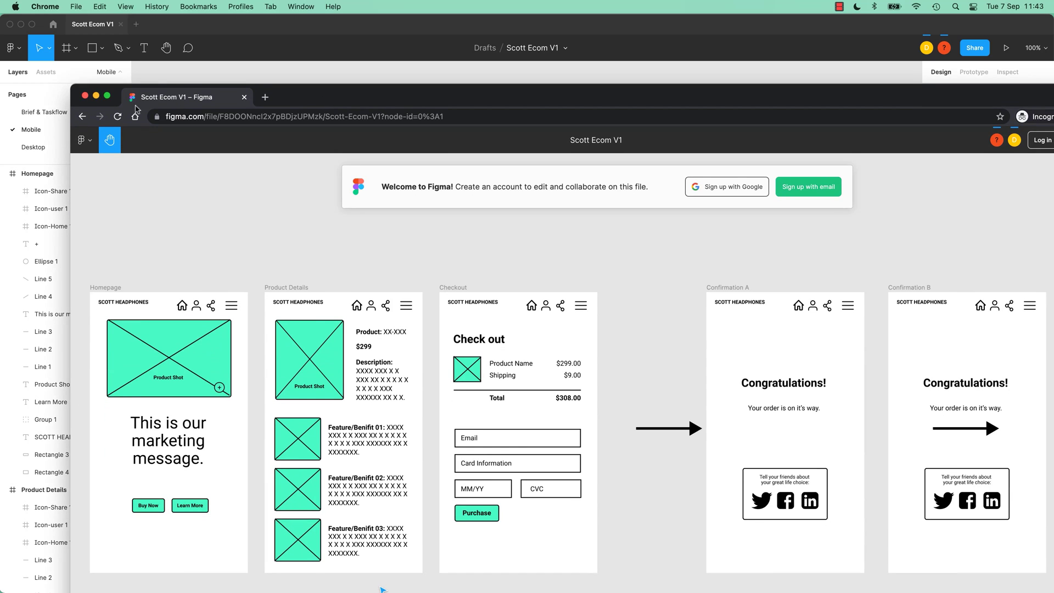
left_click(106, 100)
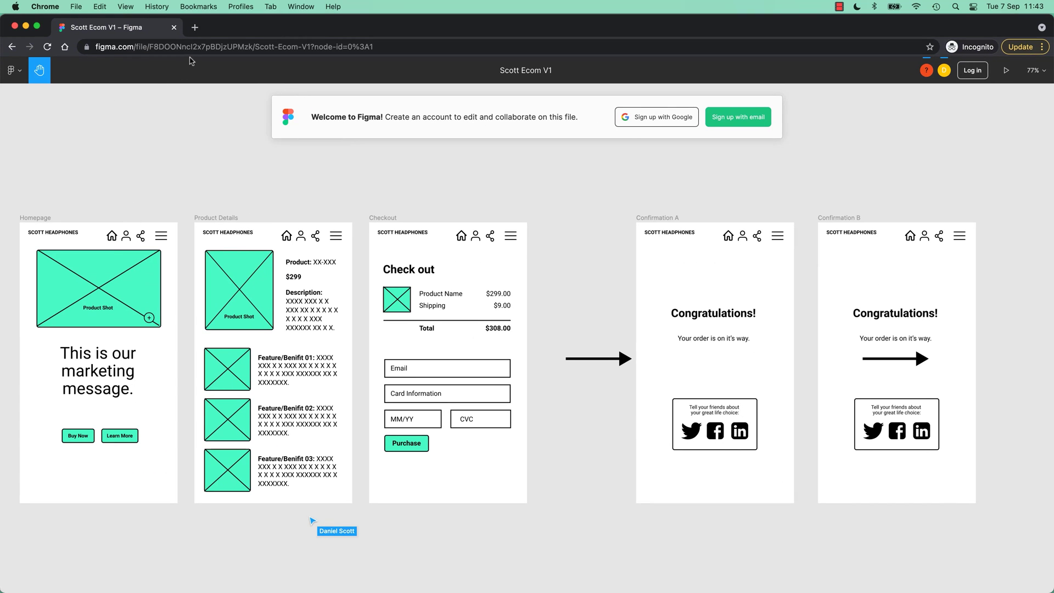
left_click(192, 53)
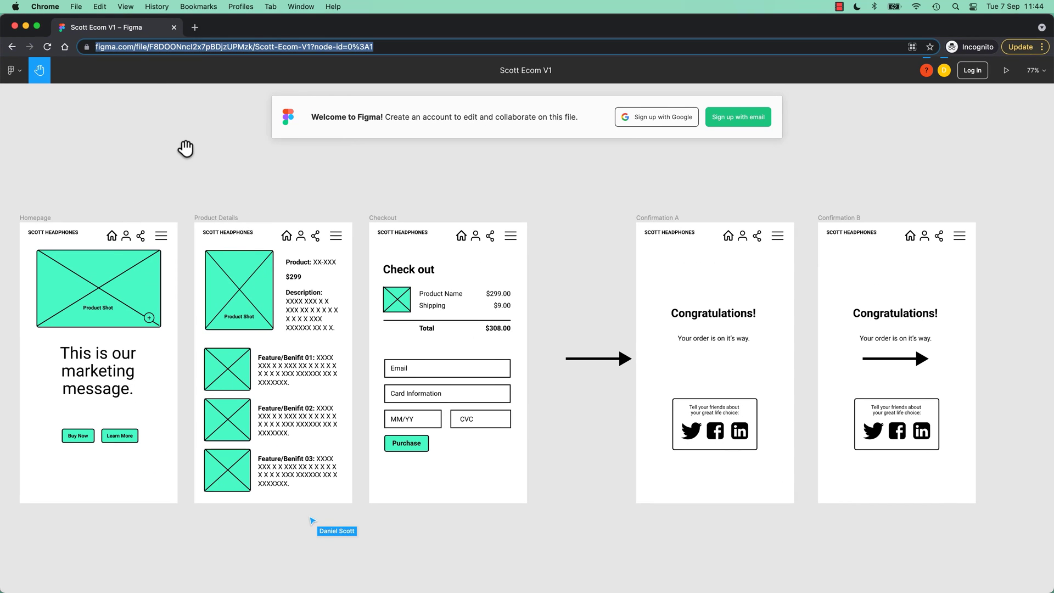
scroll(182, 148, "up", 1)
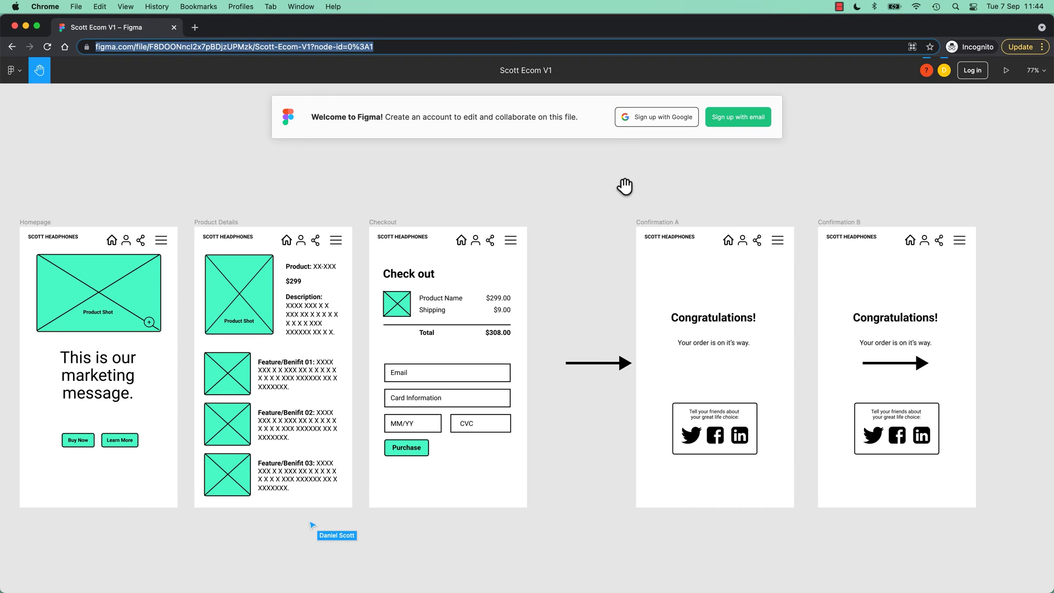
Pan around the canvas to look over the five mobile screens as a guest
left_click(603, 185)
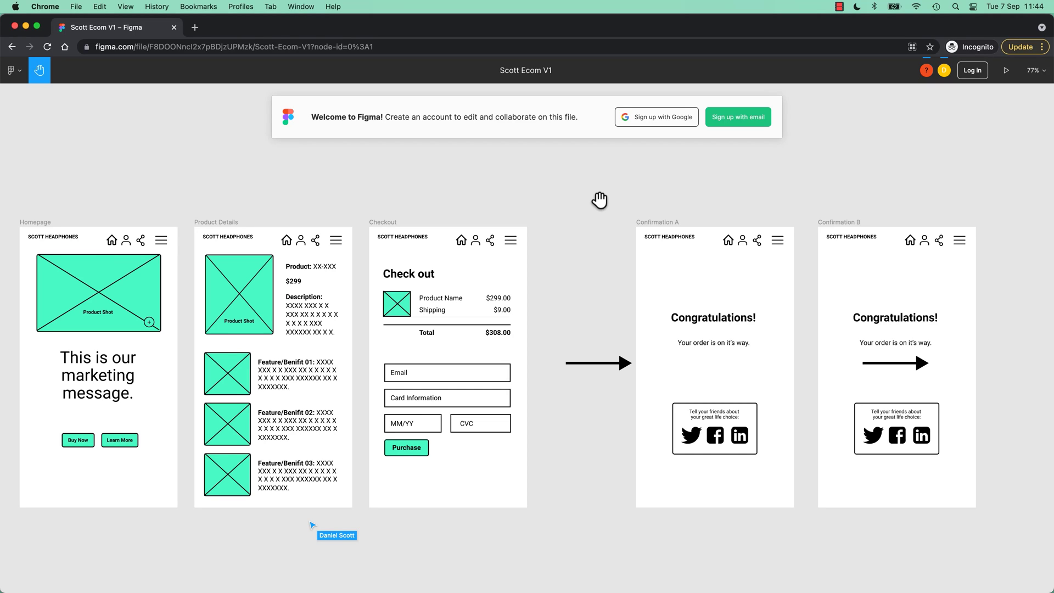
left_click_drag(591, 204, 696, 207)
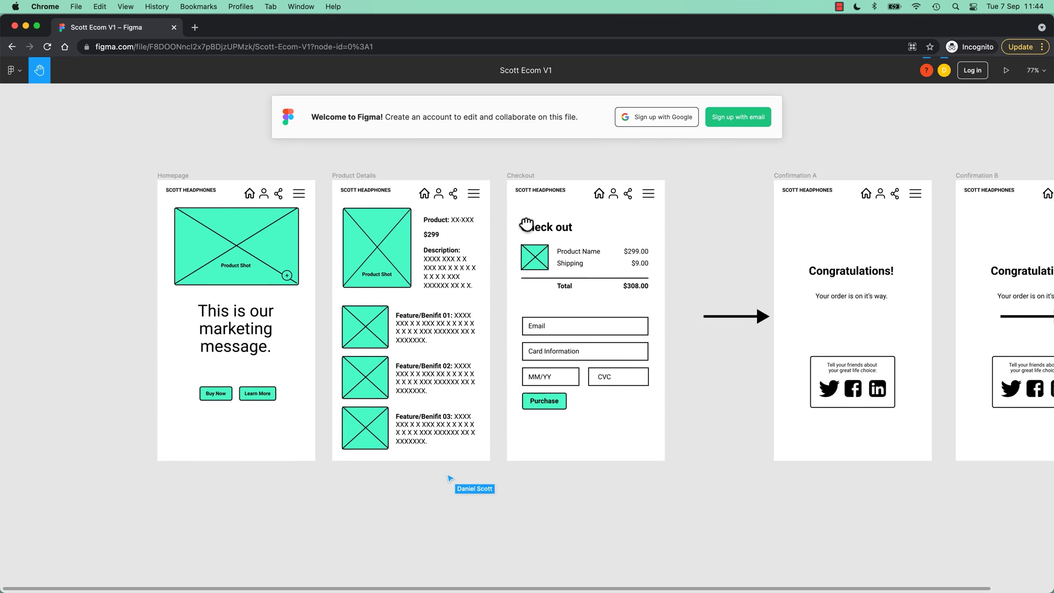
left_click_drag(527, 228, 419, 284)
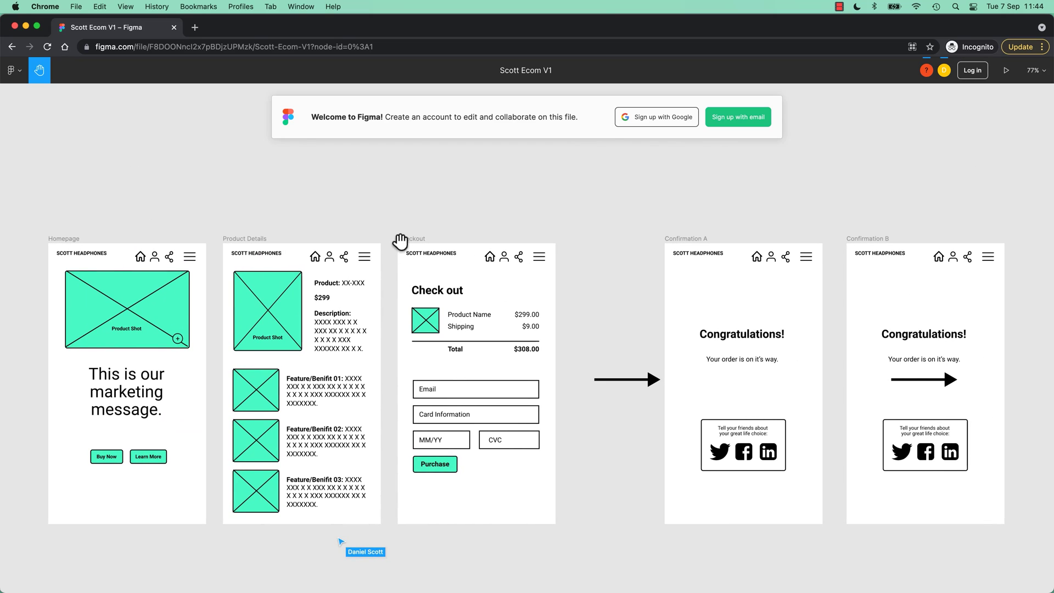
left_click_drag(400, 242, 435, 251)
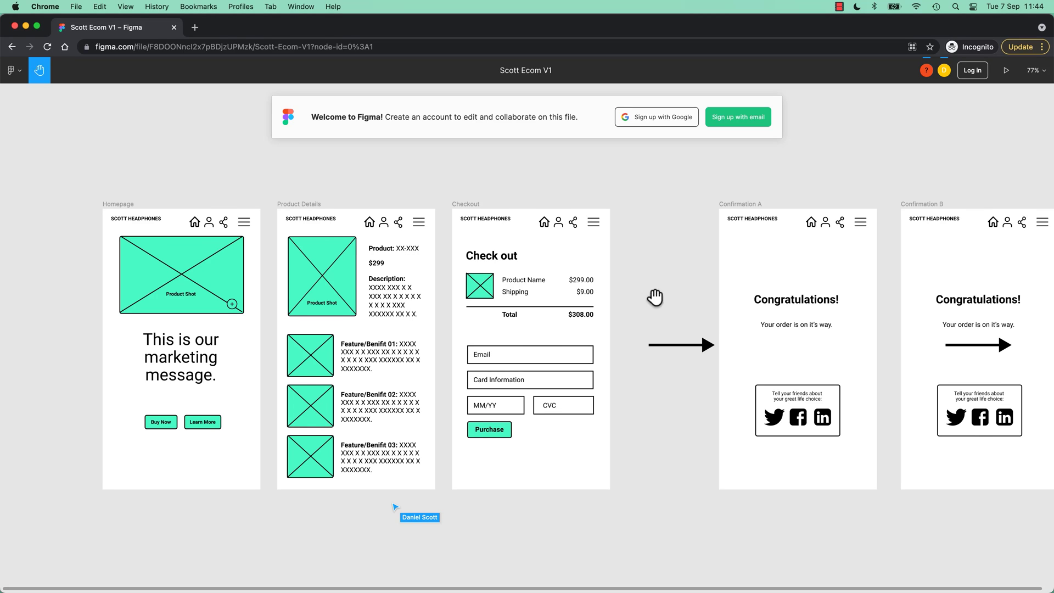
left_click_drag(654, 296, 579, 299)
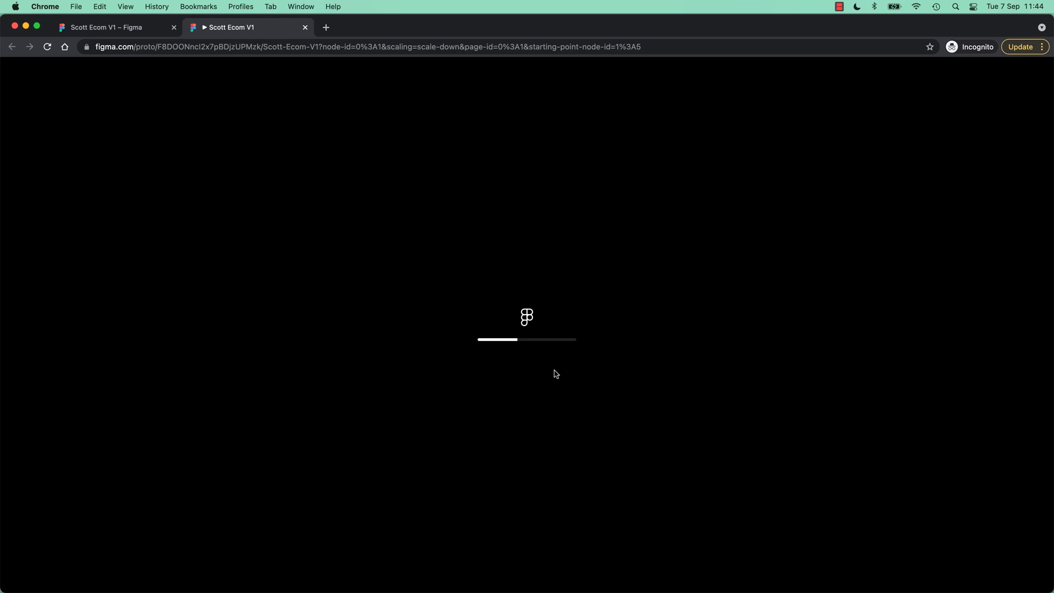
Play the prototype via Learn More, the logo, Buy Now and Purchase to Congratulations
left_click(492, 416)
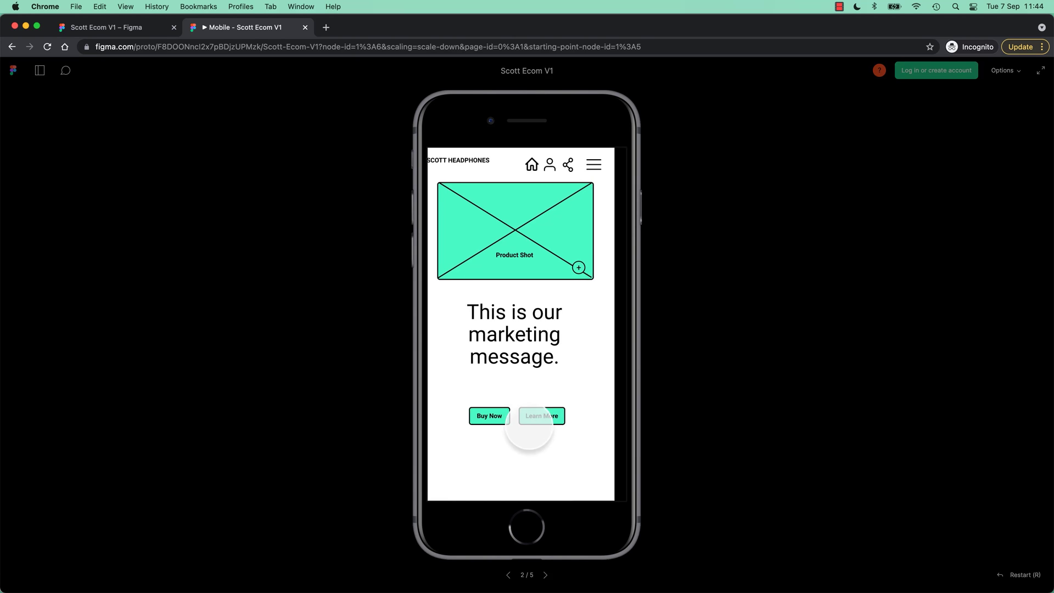
left_click(529, 423)
left_click(438, 402)
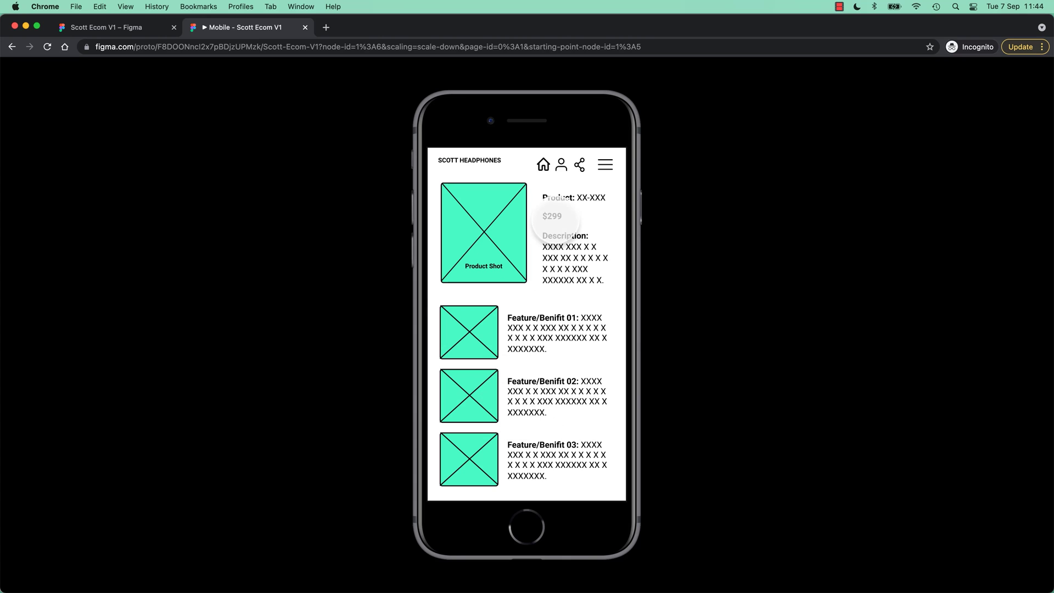
left_click(554, 218)
left_click(470, 160)
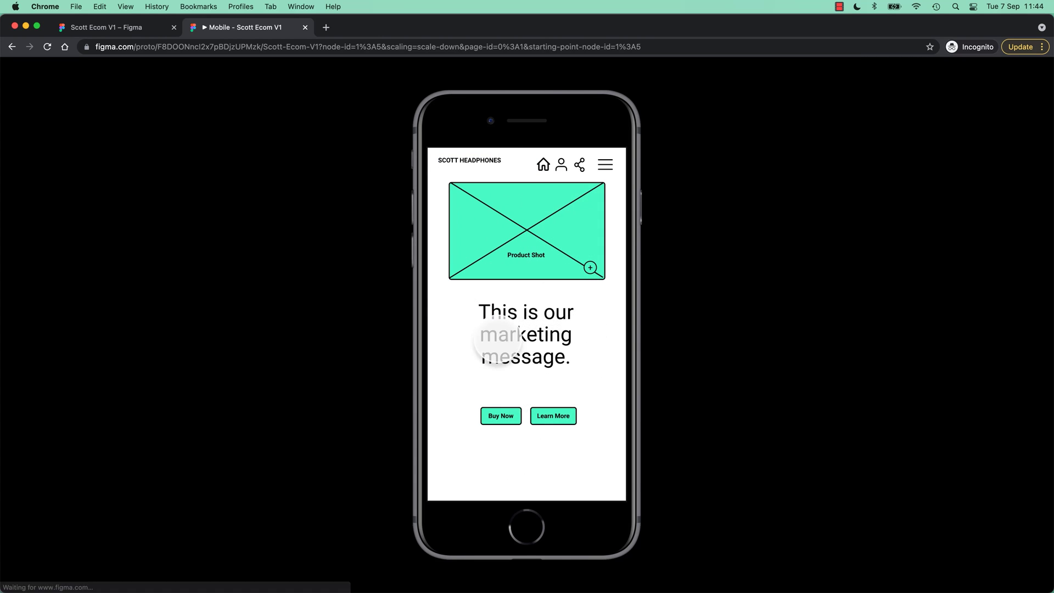
left_click(500, 416)
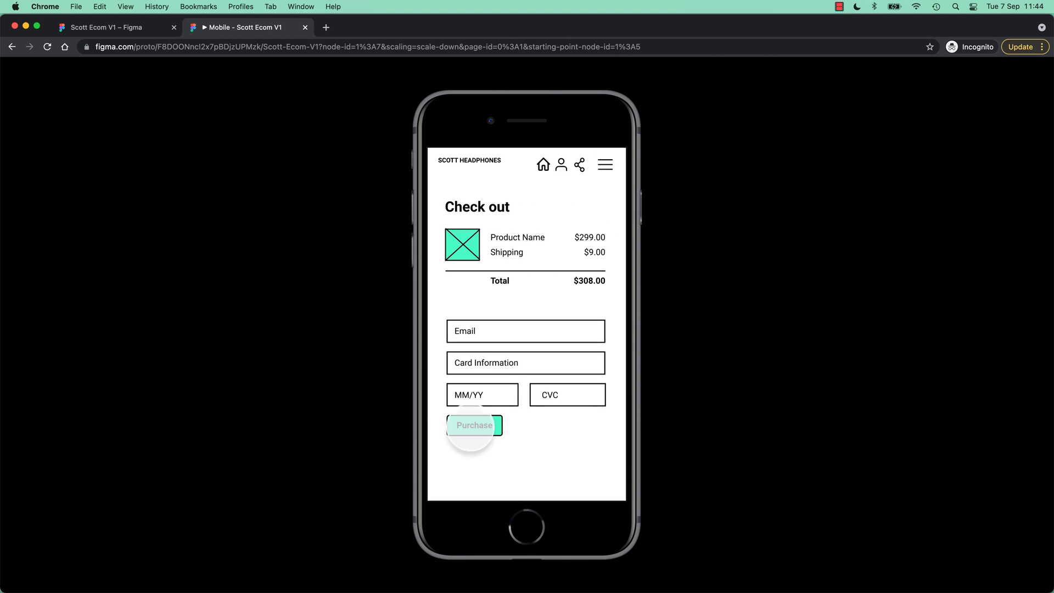
left_click(470, 426)
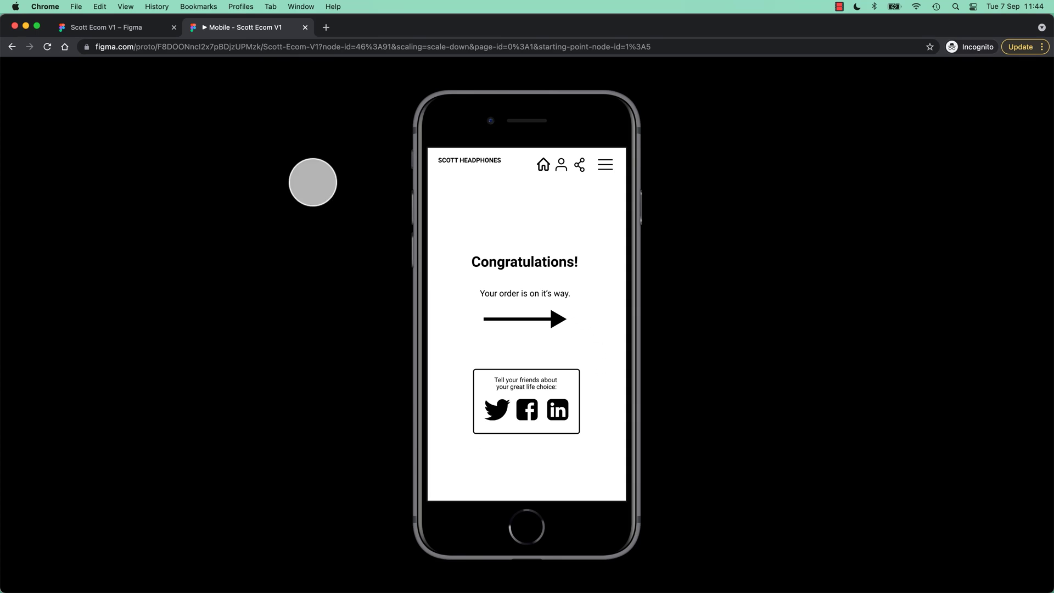
Leave the prototype tab for the shared file view and recentre the screens
left_click(122, 32)
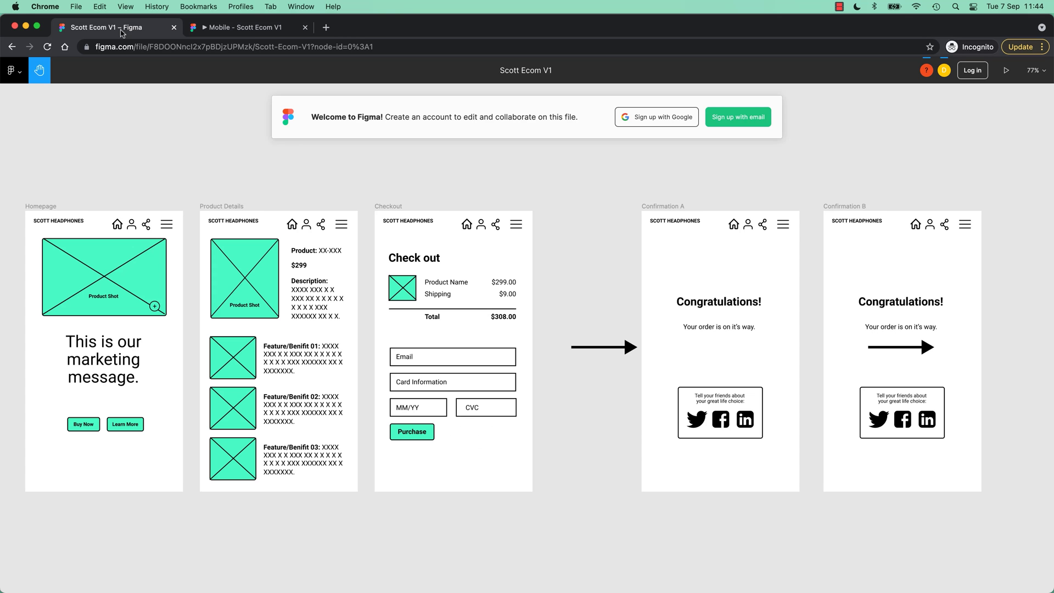
left_click(224, 31)
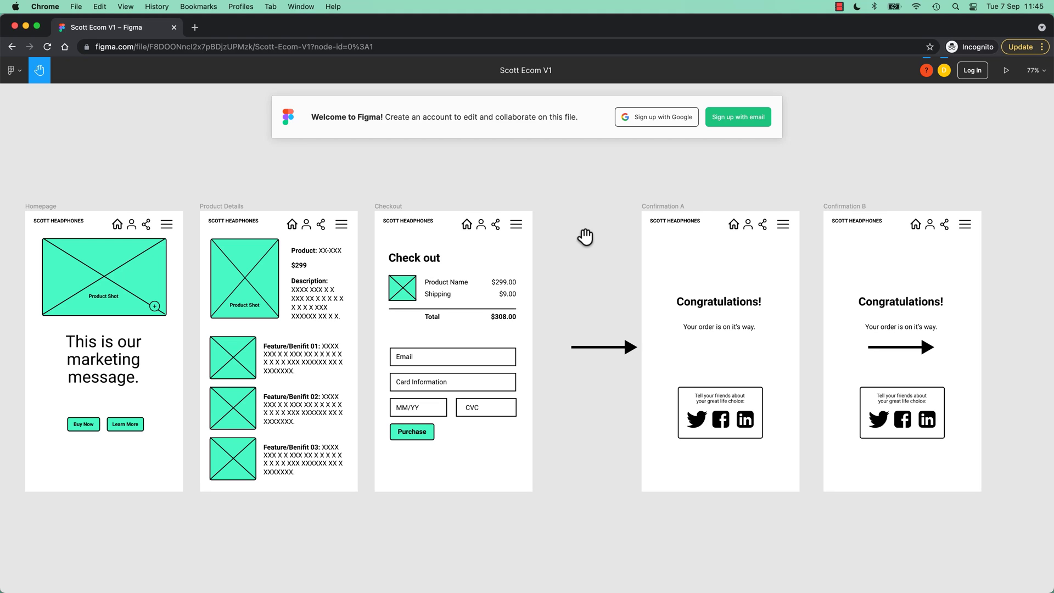
left_click_drag(473, 296, 666, 298)
Narrow the Chrome window from its left edge to reveal the Figma desktop file
scroll(616, 221, "right", 5)
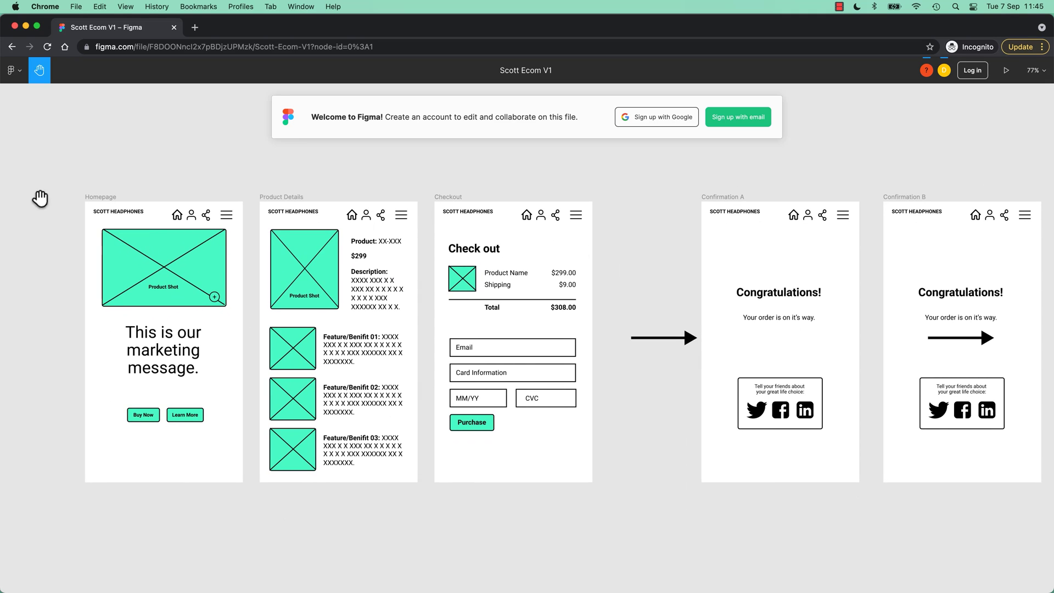
left_click_drag(1, 218, 642, 217)
scroll(863, 282, "right", 3)
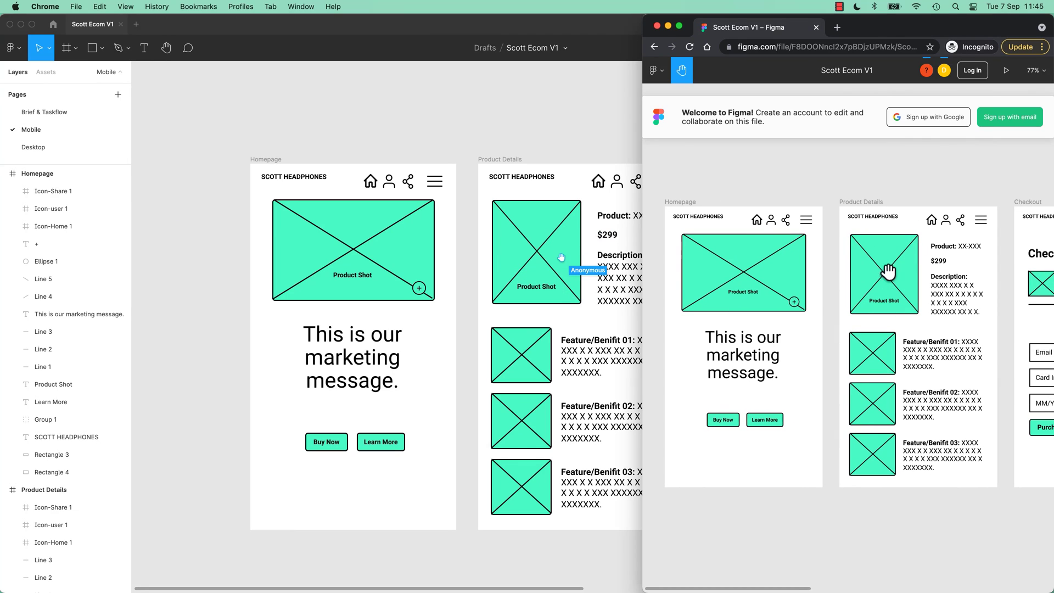
Bring the desktop file forward and narrow it to sit beside the browser viewer
left_click(603, 147)
left_click_drag(1051, 199, 606, 229)
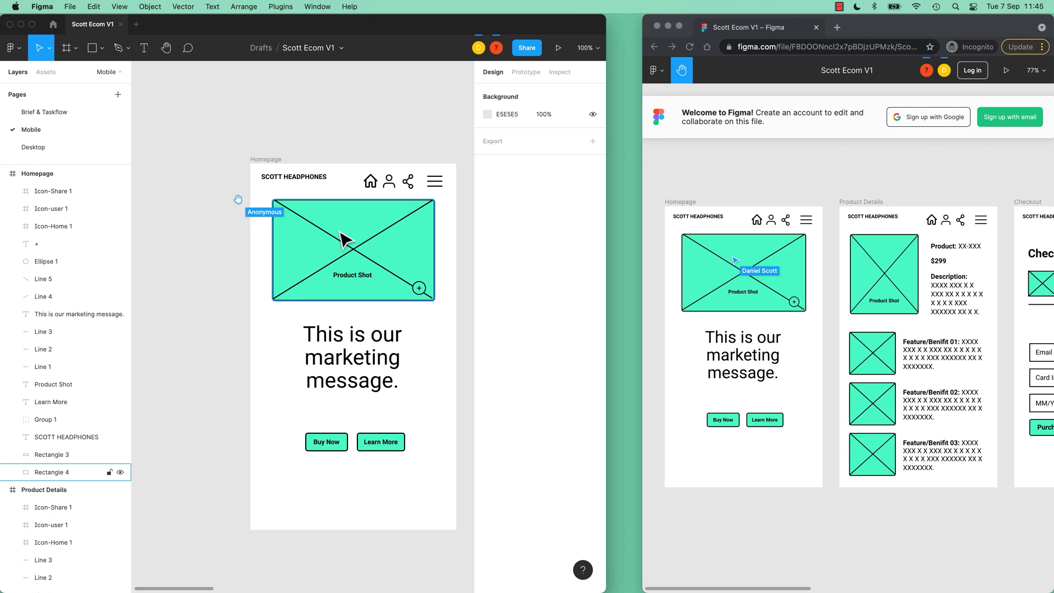
key("Escape")
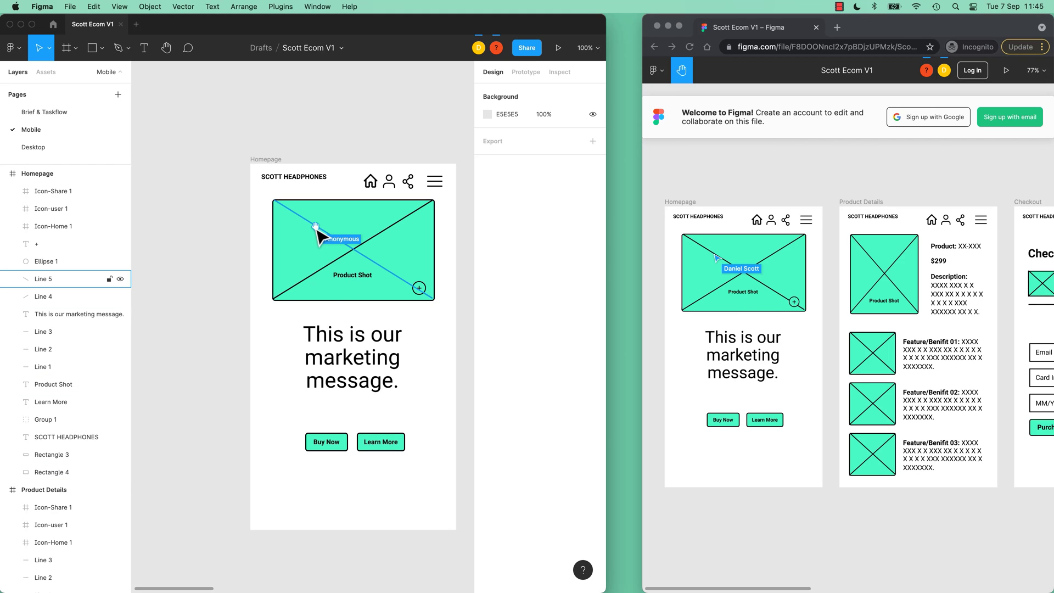
Switch between both windows and select the Homepage's Product Shot rectangle in the editor
left_click(906, 276)
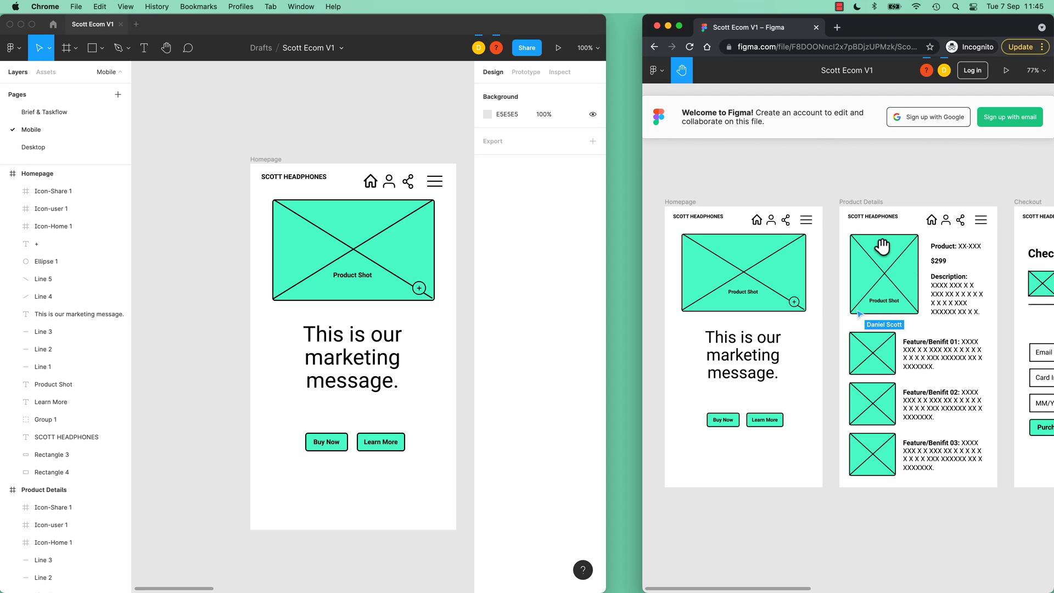
left_click(359, 236)
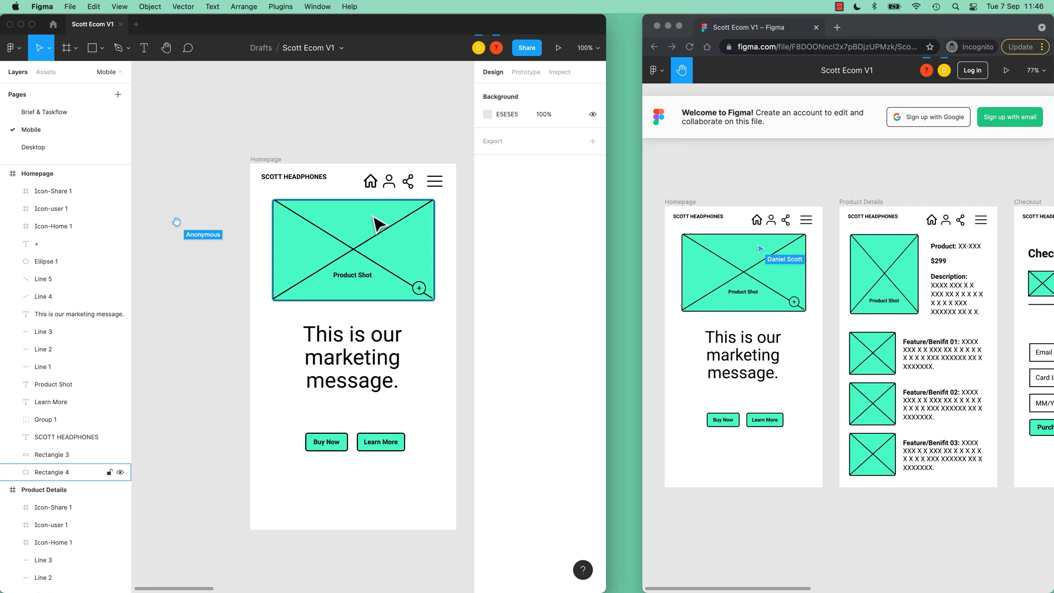
left_click(378, 225)
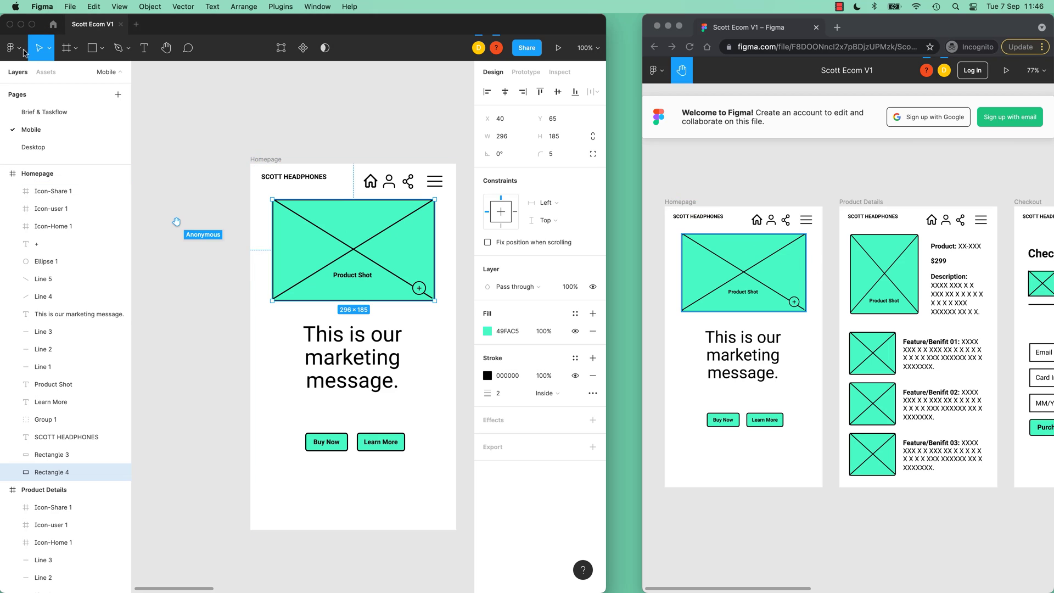
Select all shapes sharing the green fill and recolour the Buy Now and Learn More buttons red, FA4949
left_click(23, 54)
mouse_move(43, 108)
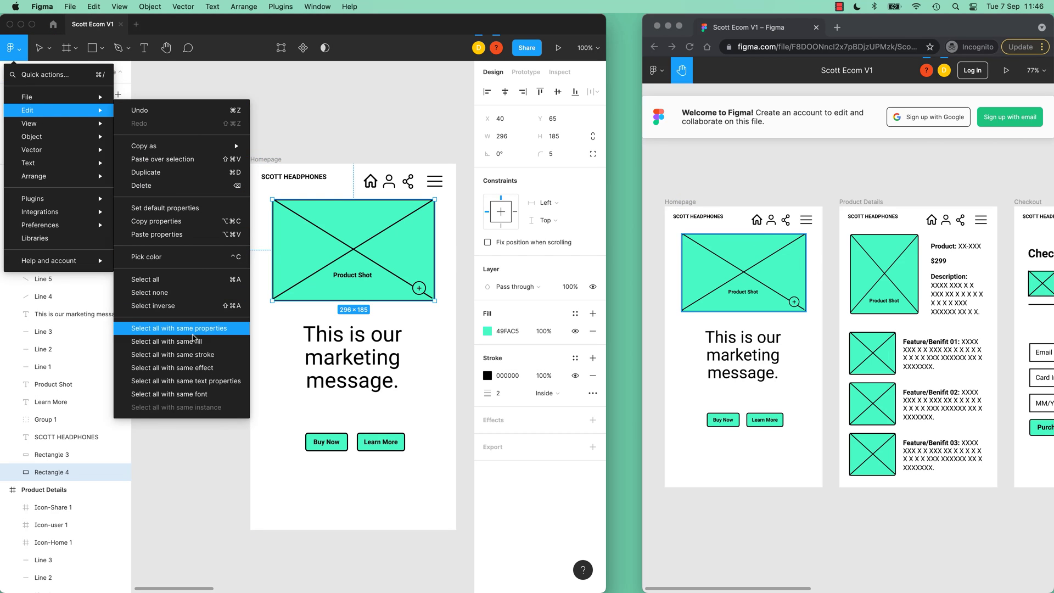
left_click(152, 342)
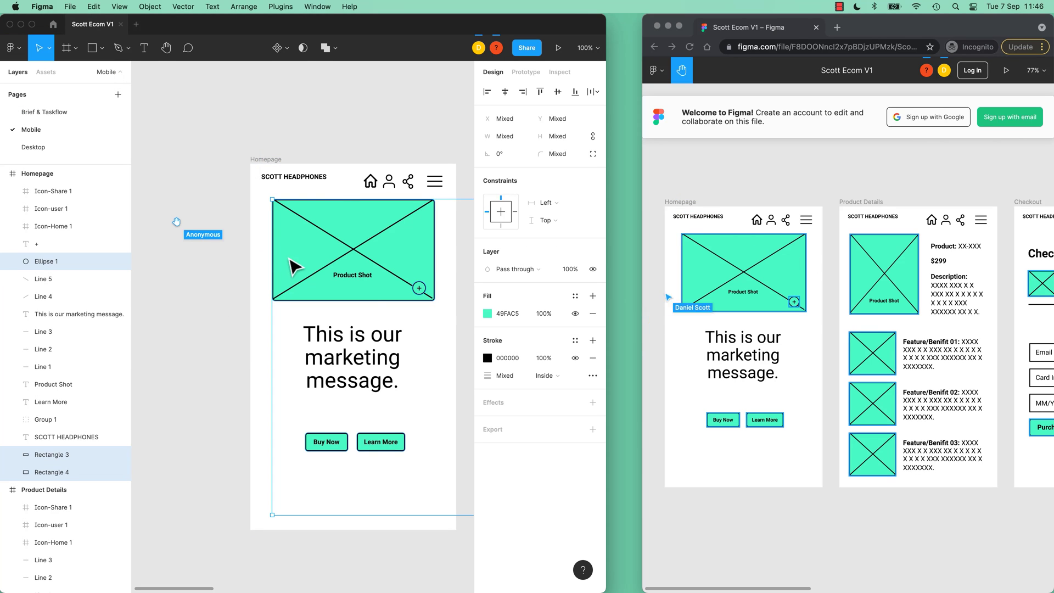
left_click(486, 314)
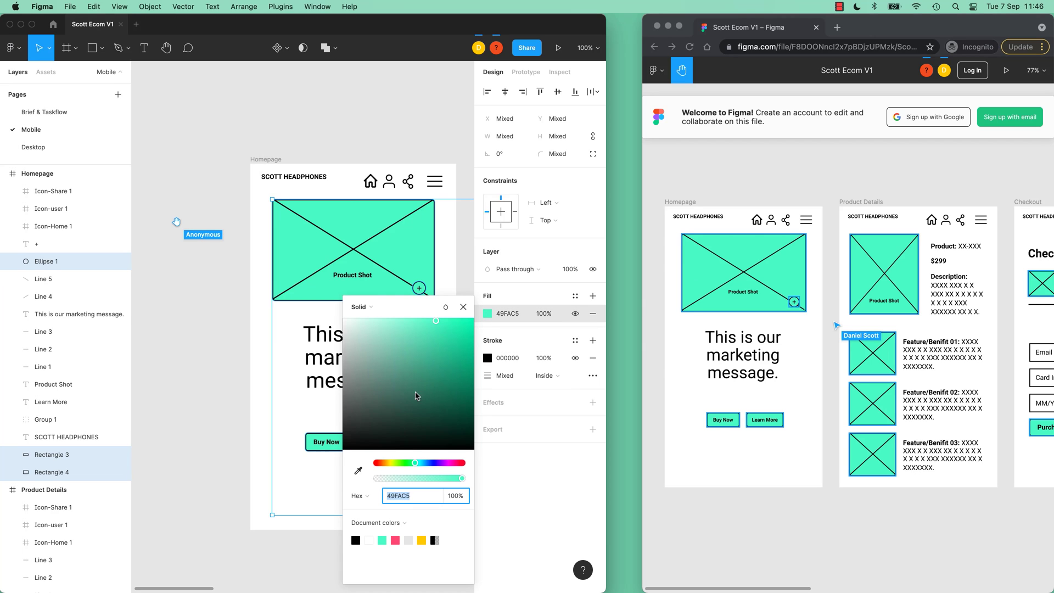
left_click_drag(436, 462, 452, 463)
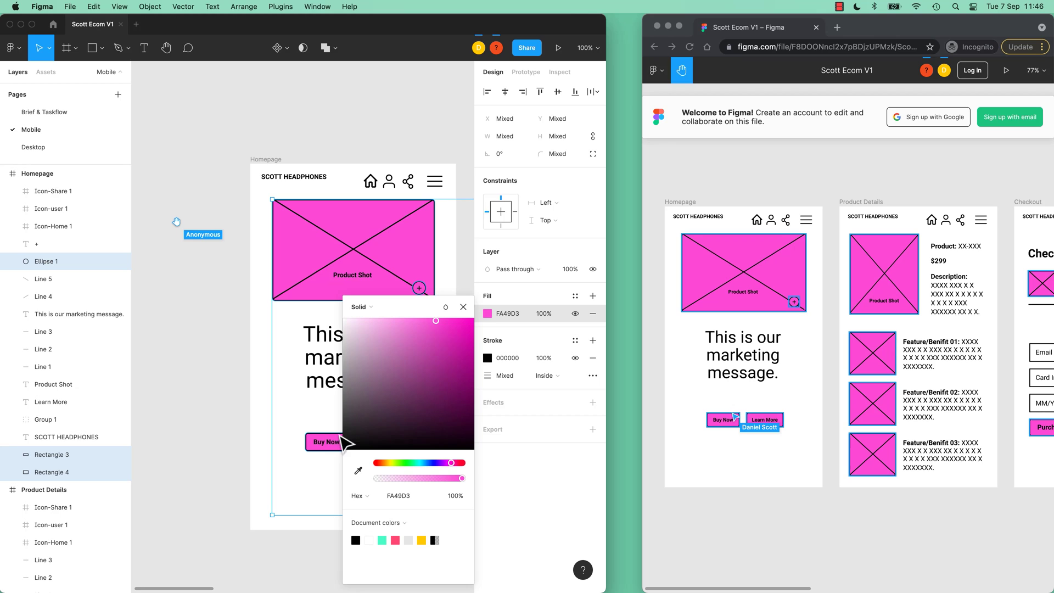
left_click(403, 464)
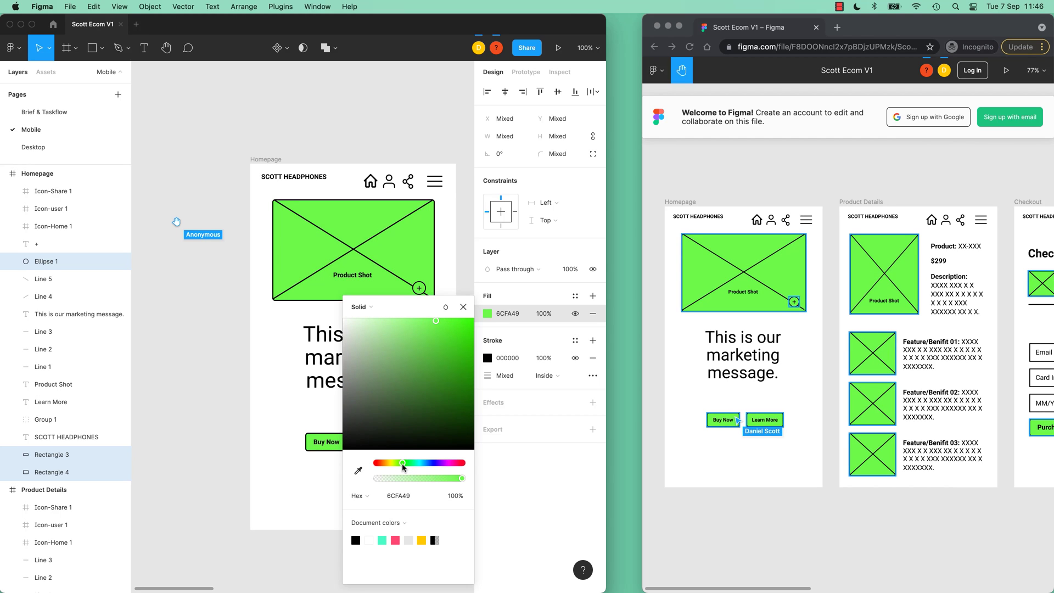
left_click_drag(402, 465, 372, 467)
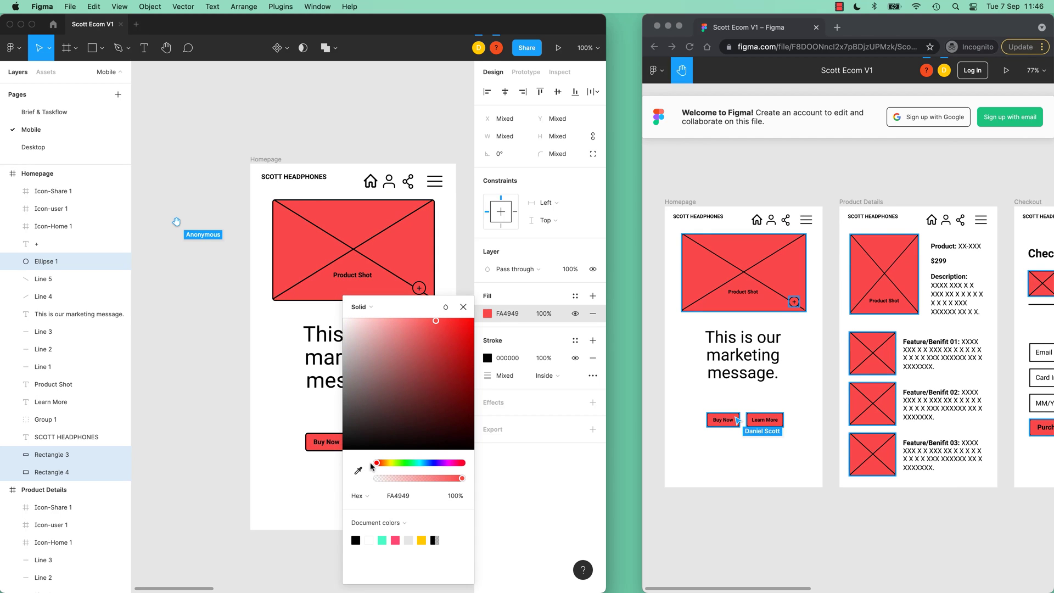
left_click(236, 384)
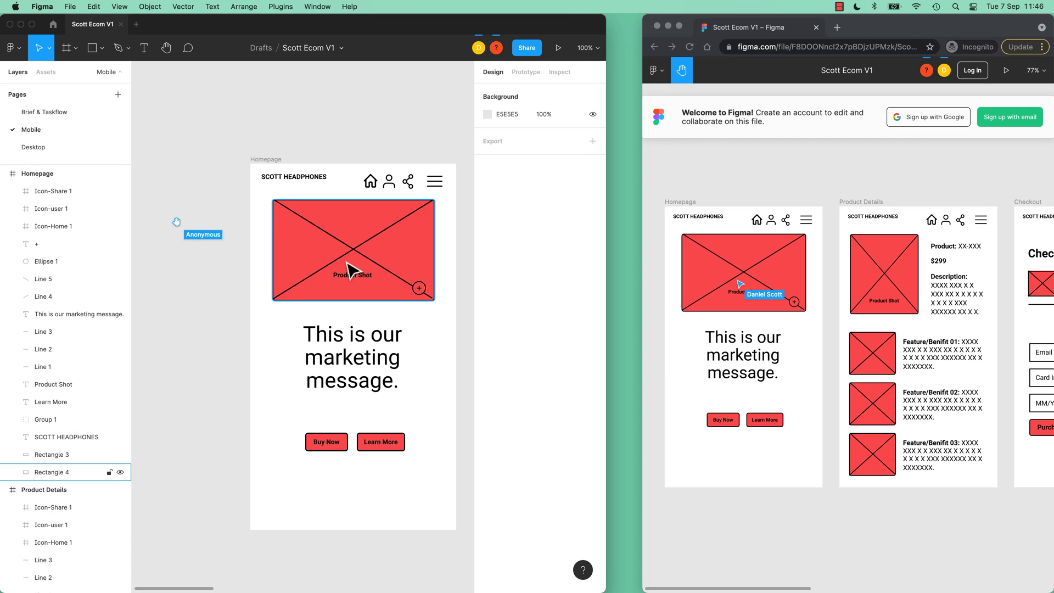
Stretch the browser's view-only file to full screen and pan the canvas slightly down
left_click(688, 173)
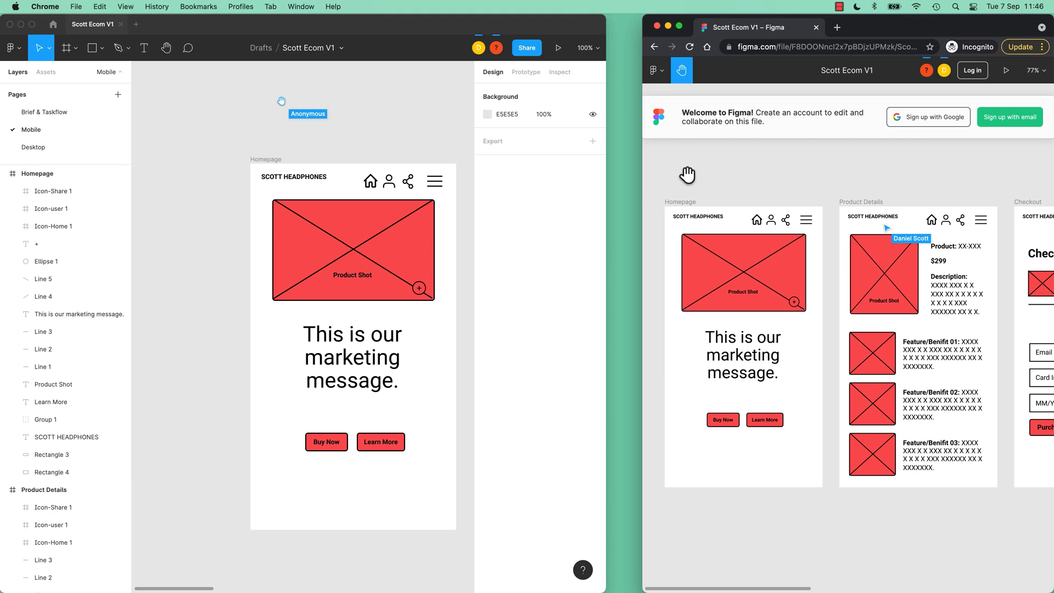
left_click_drag(645, 190, 2, 261)
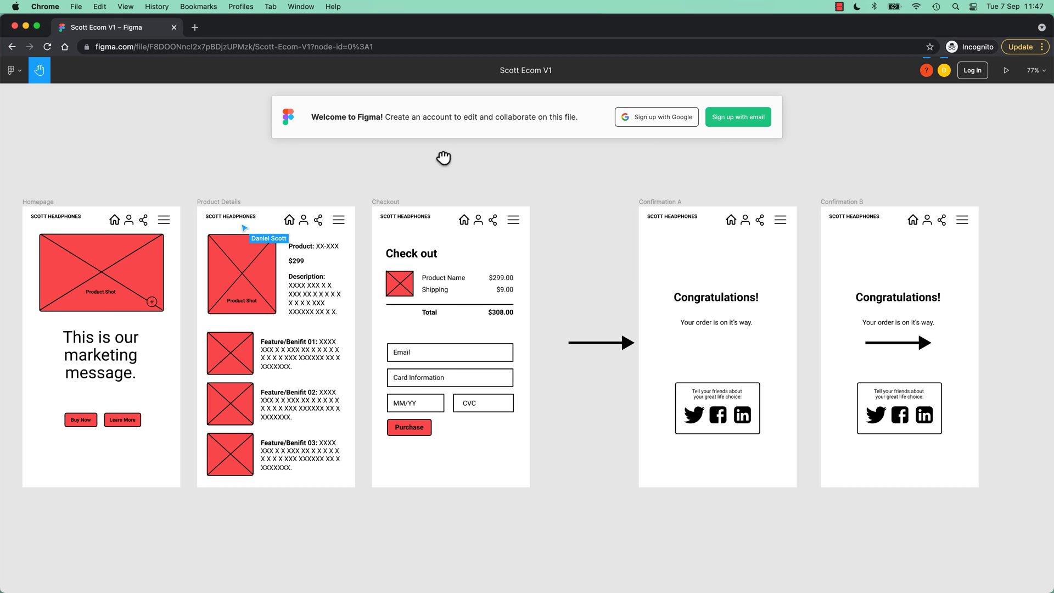
left_click_drag(442, 157, 481, 187)
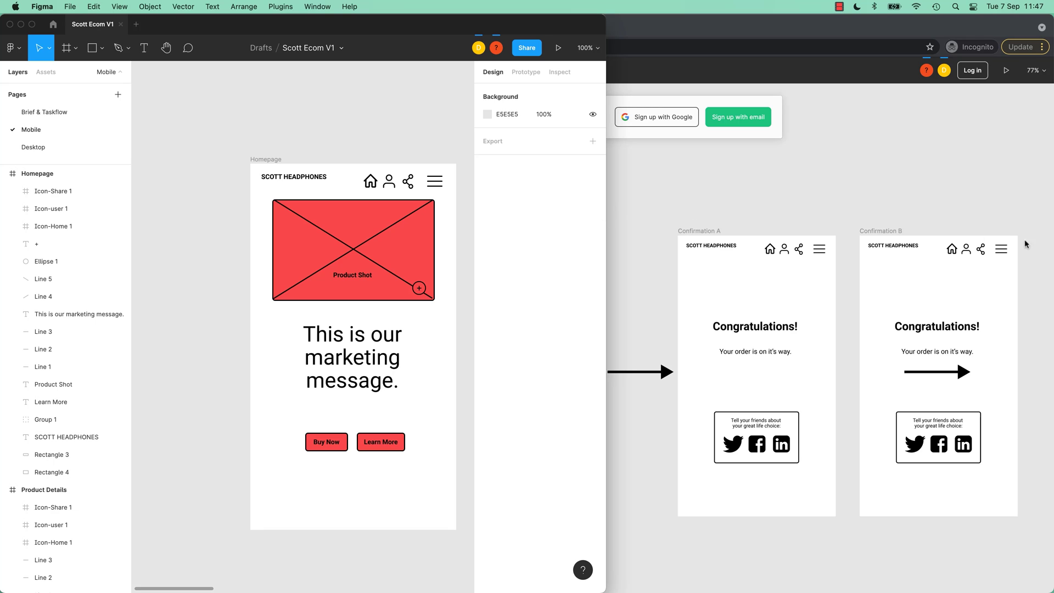
Widen the editor to full screen, check the Share dialog, and select the Product Details frame
left_click_drag(601, 232, 1053, 233)
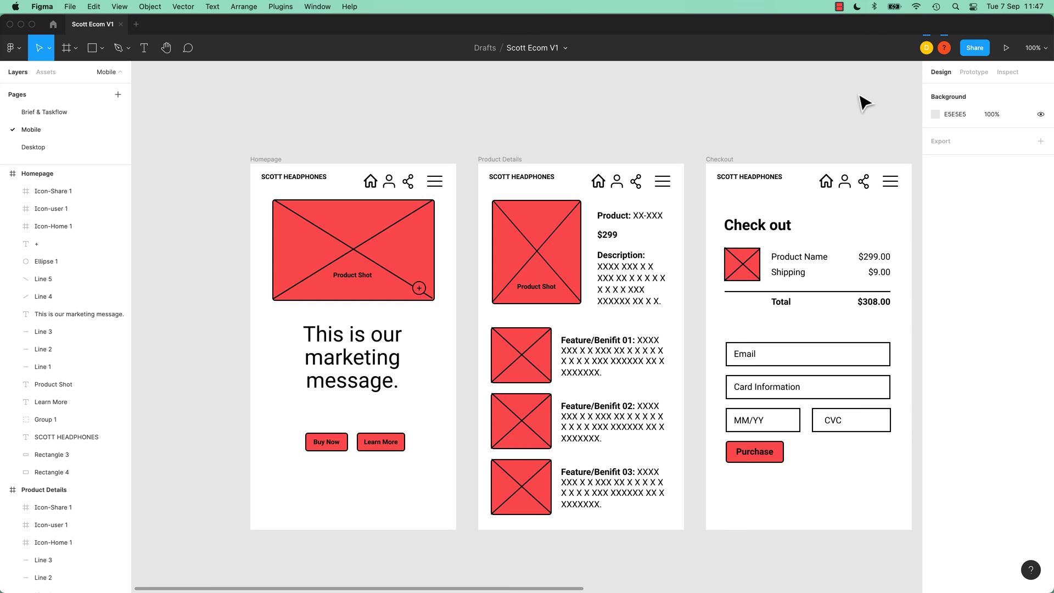
left_click(984, 49)
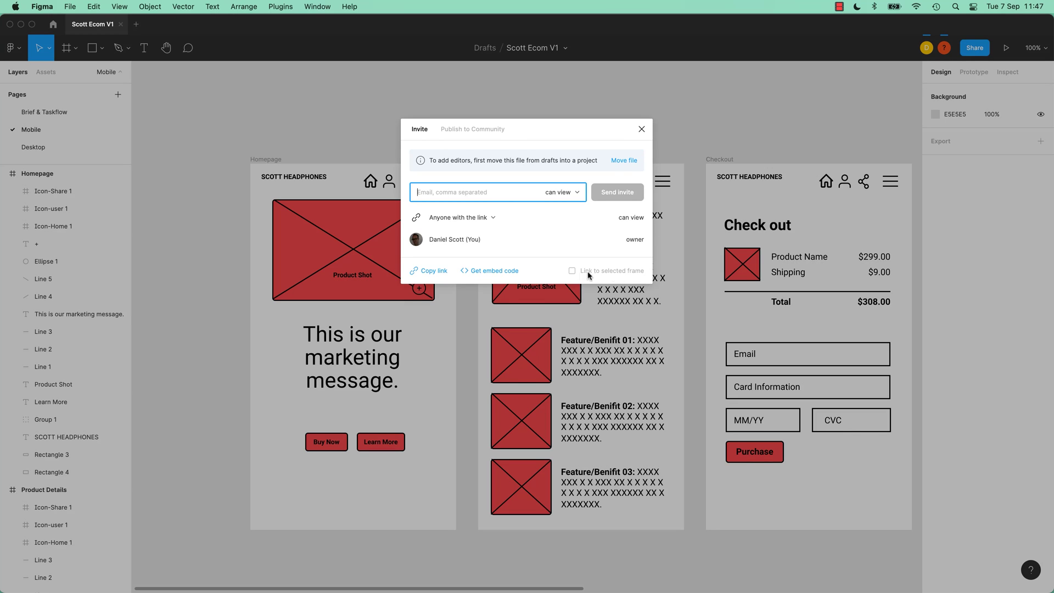
left_click(640, 130)
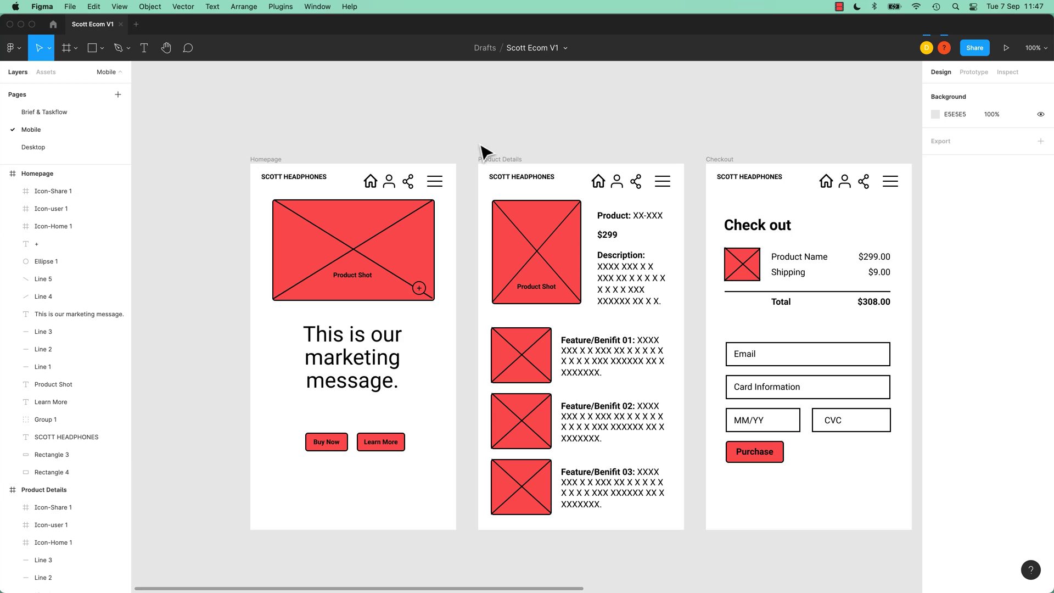
left_click(498, 161)
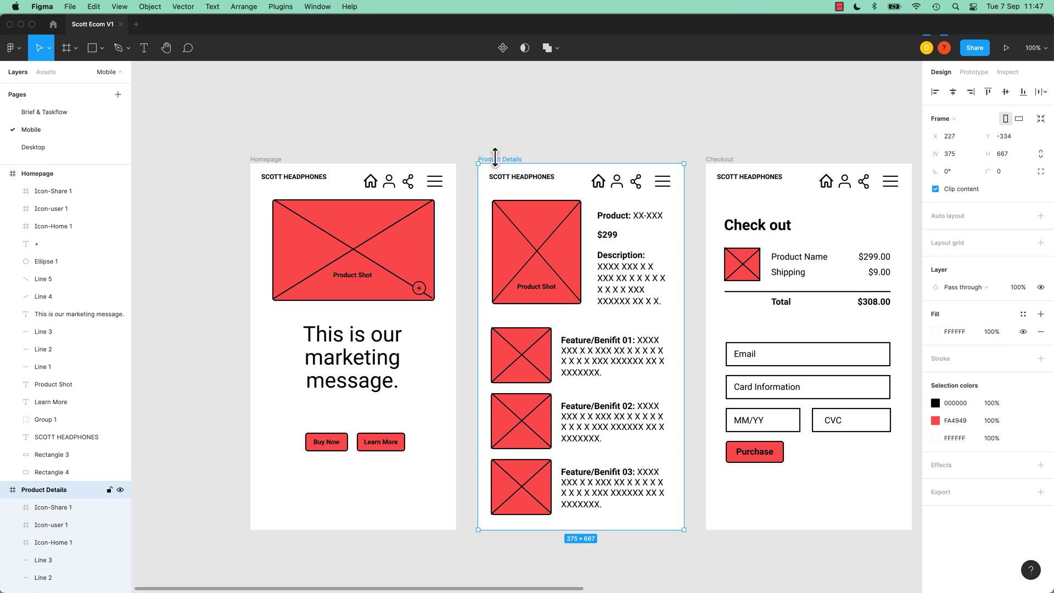
Link a tap on the $299 price text to the Checkout frame with an Instant transition
left_click(614, 242)
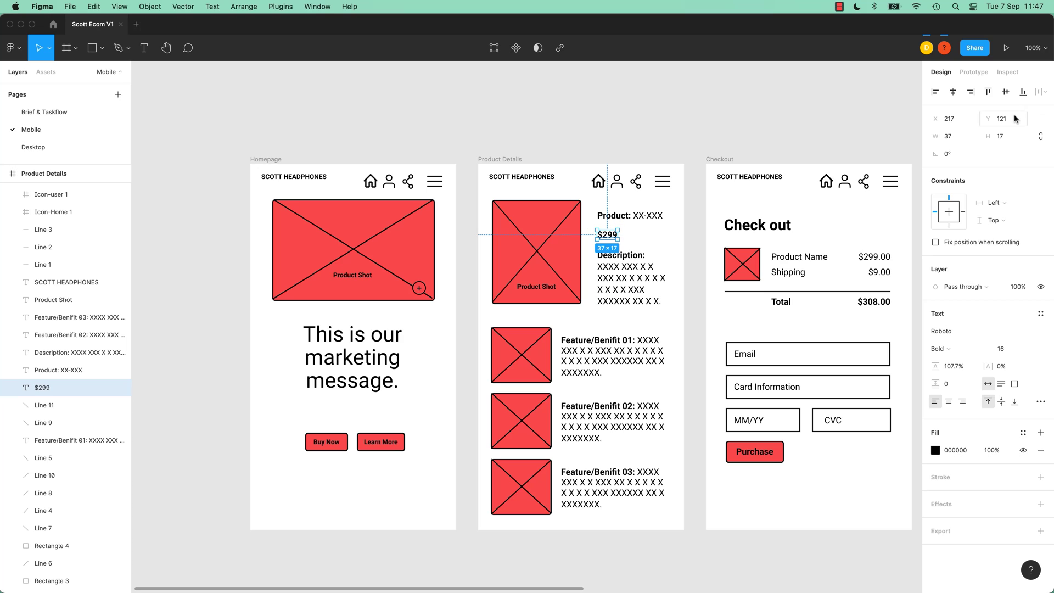
left_click(974, 72)
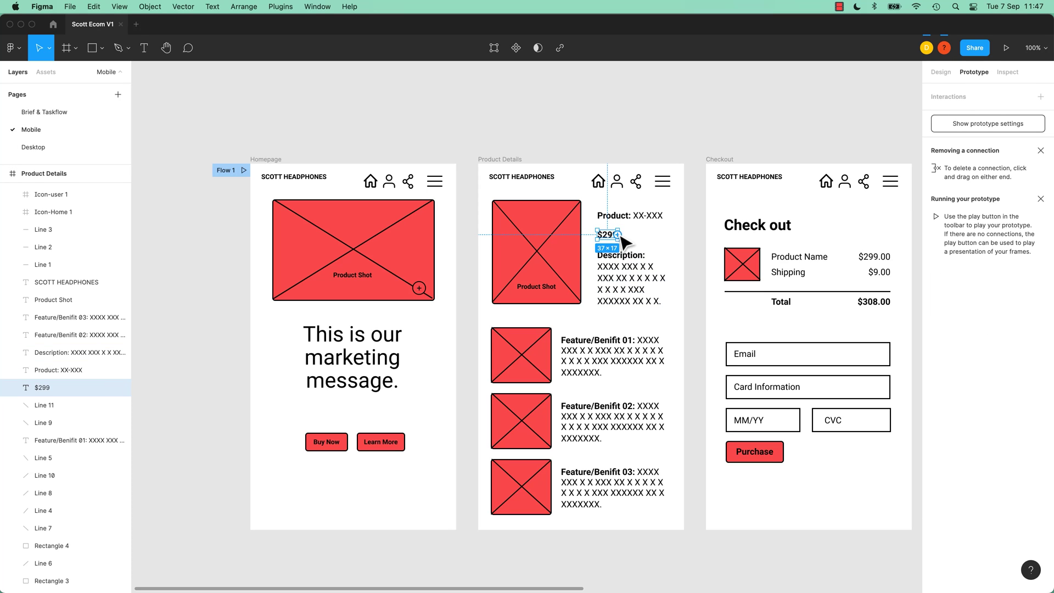
left_click_drag(618, 234, 708, 347)
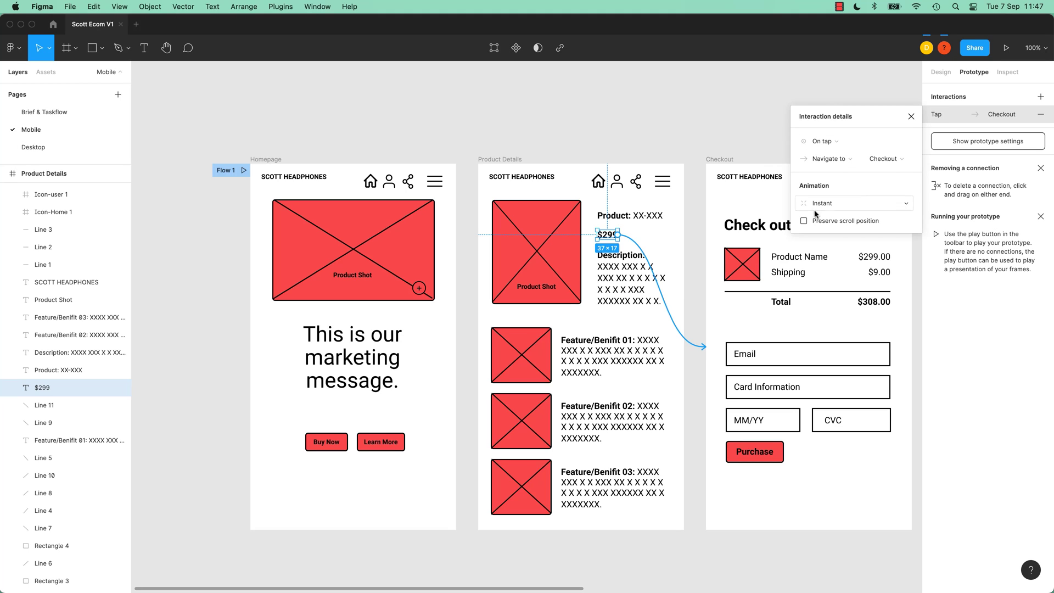
left_click(587, 144)
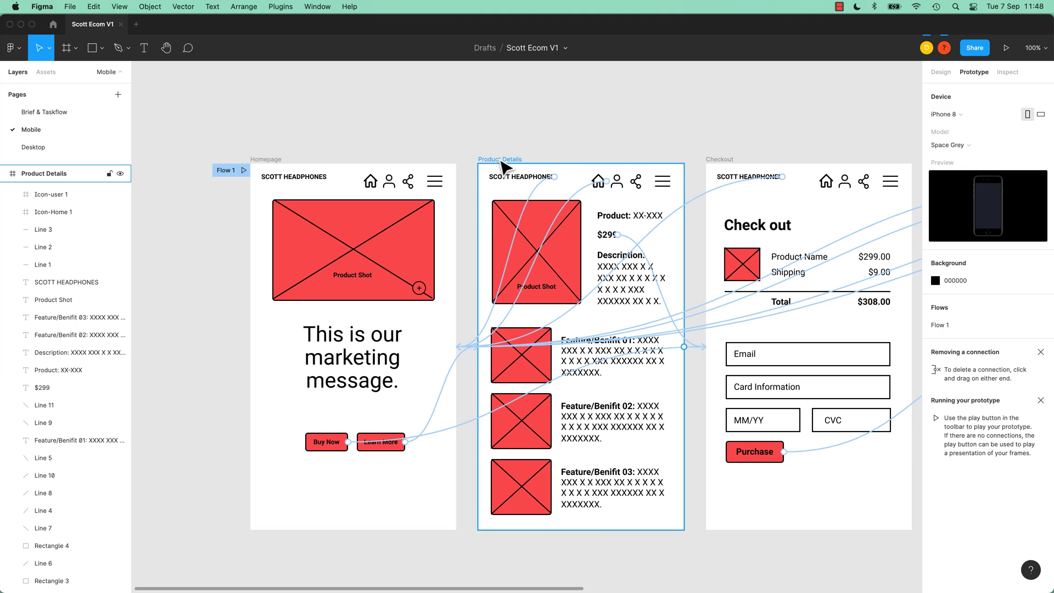
Check the share settings with Product Details selected, deselect, then reopen the anyone-can-view sharing options
left_click(504, 160)
left_click(975, 48)
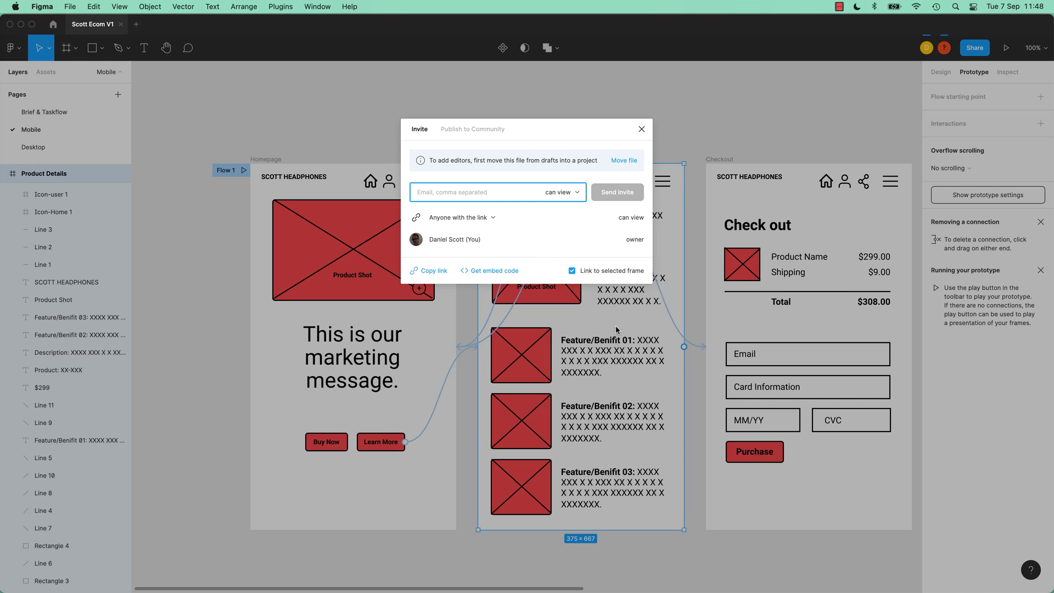
left_click(642, 129)
left_click(560, 137)
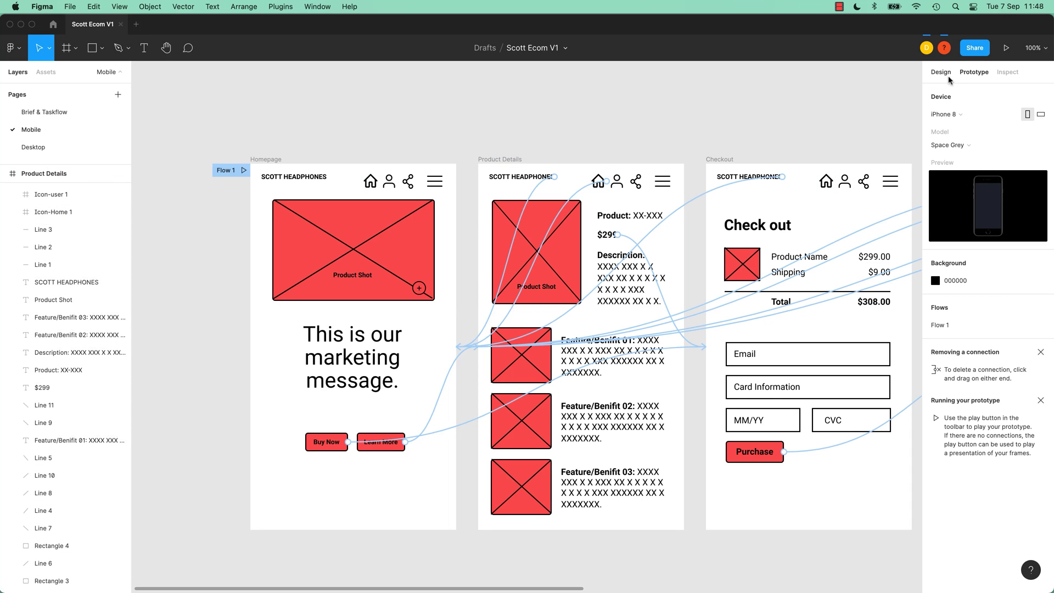
left_click(975, 48)
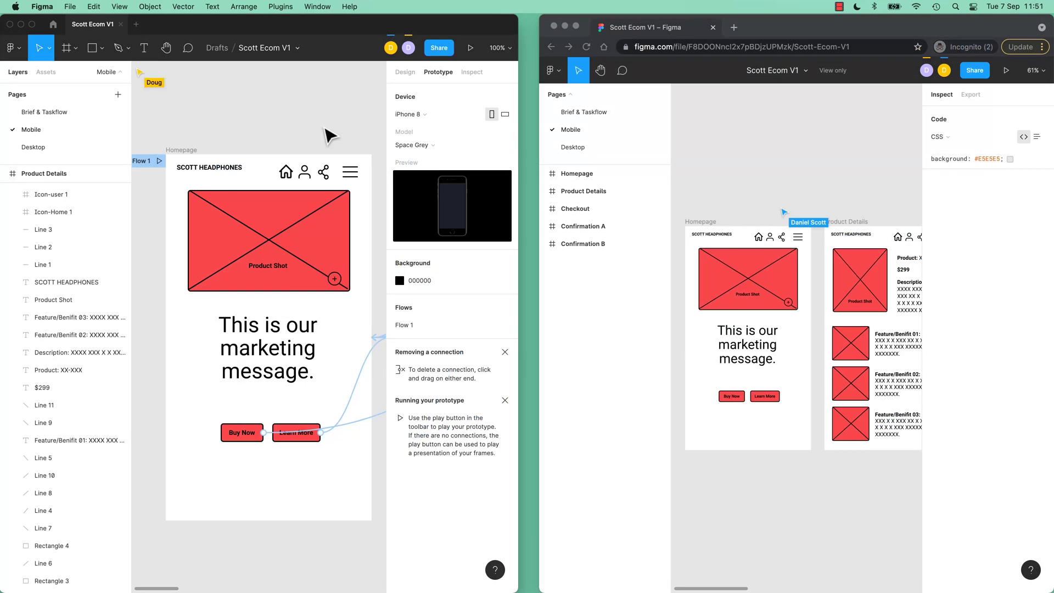
Bring the view-only browser copy to the front and open, then close, the CSS code dropdown unchanged
left_click(851, 144)
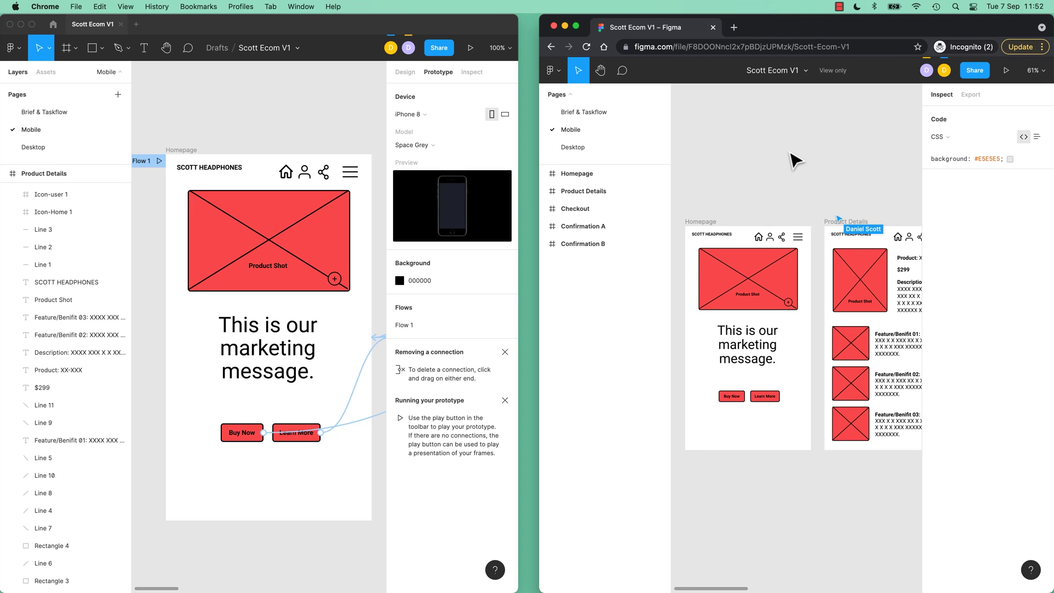
left_click(937, 137)
left_click(863, 139)
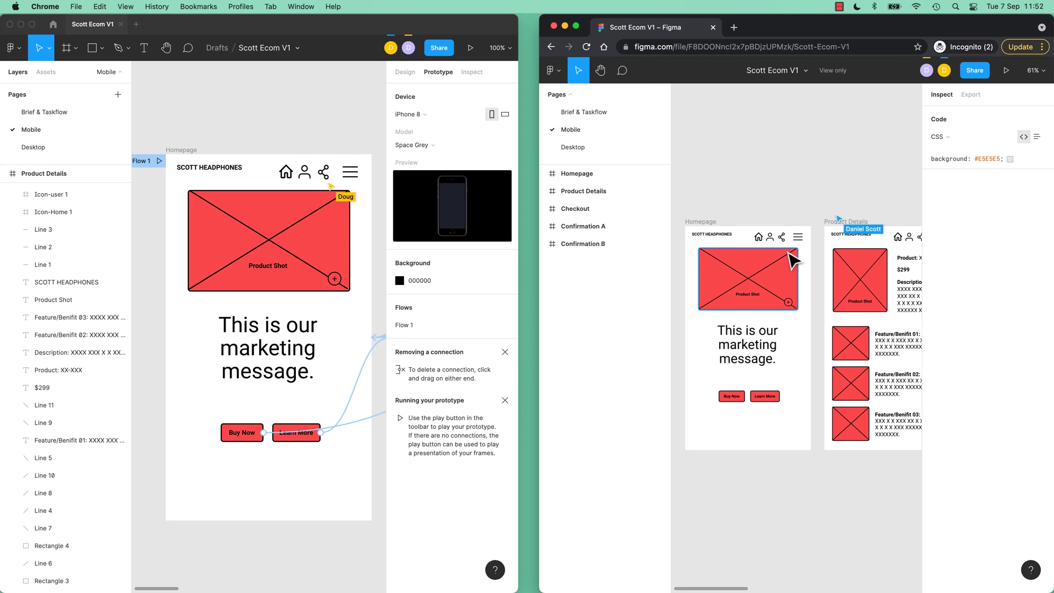
Post a comment on the Homepage product shot asking 'Why are we not using real image'
key("c")
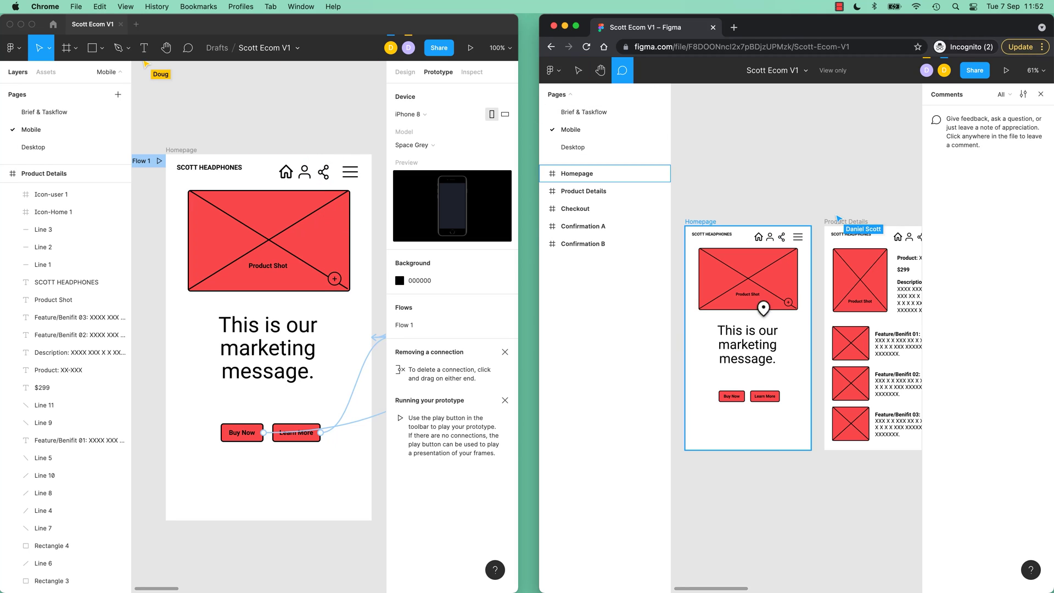
left_click(782, 274)
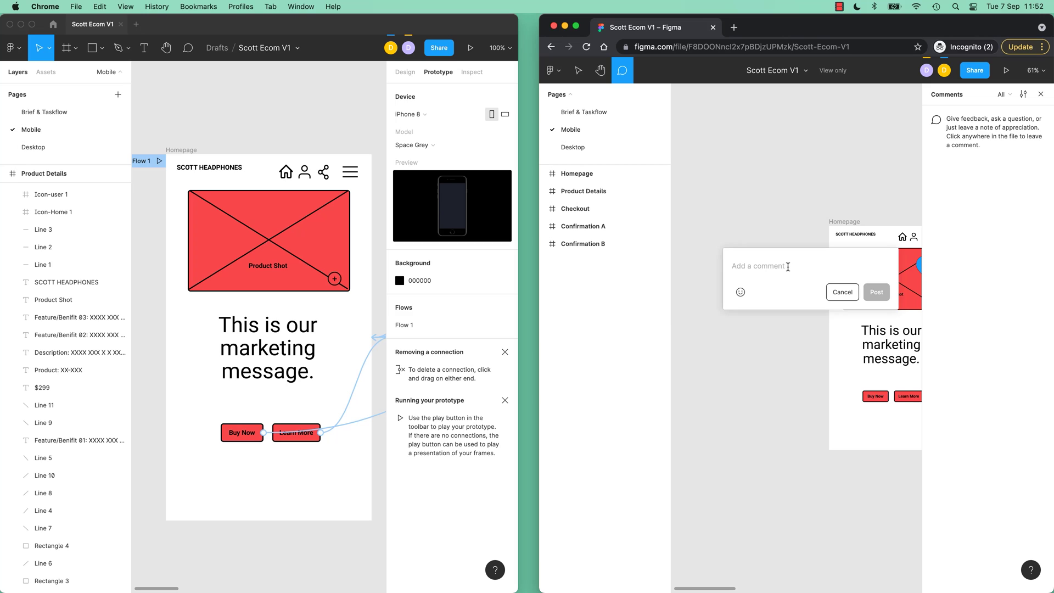
type("Wh")
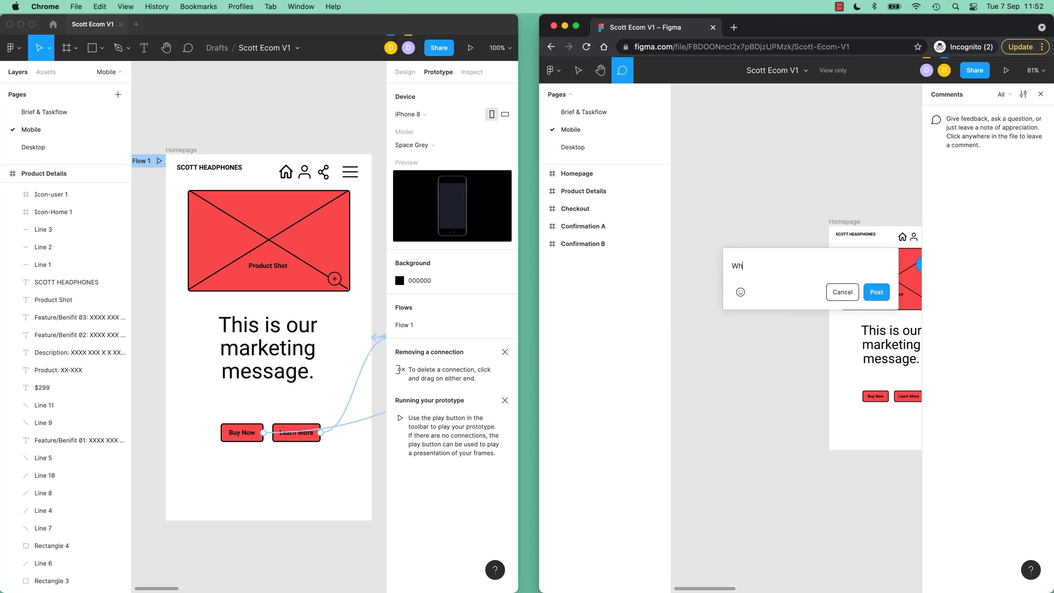
type("y are we not using real images. - Doug")
left_click(878, 294)
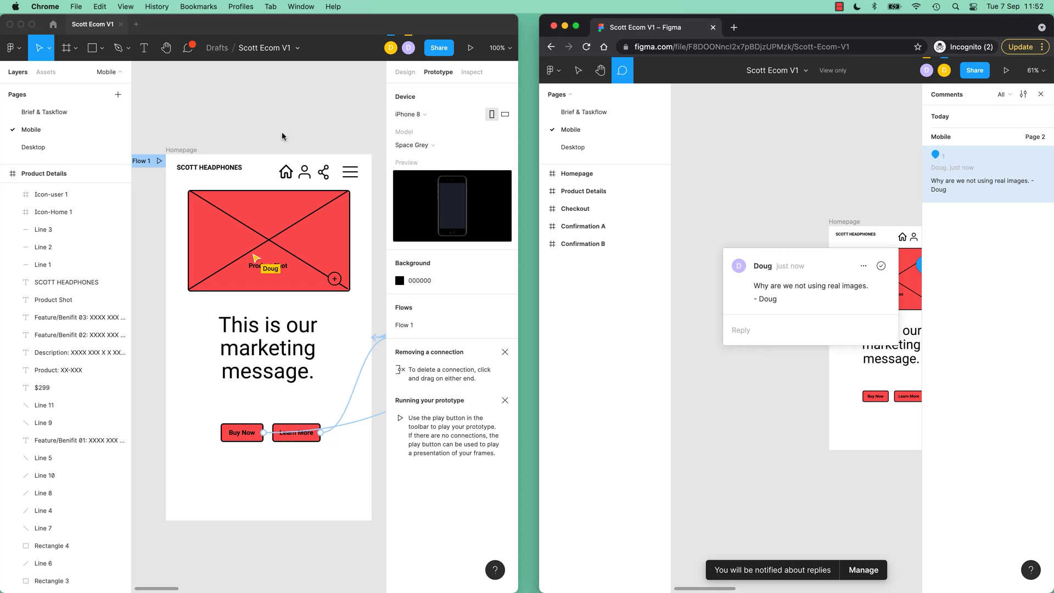
Reply 'This is just a wire frame for testing.' to the product-shot comment, then maximise the editor
left_click(191, 49)
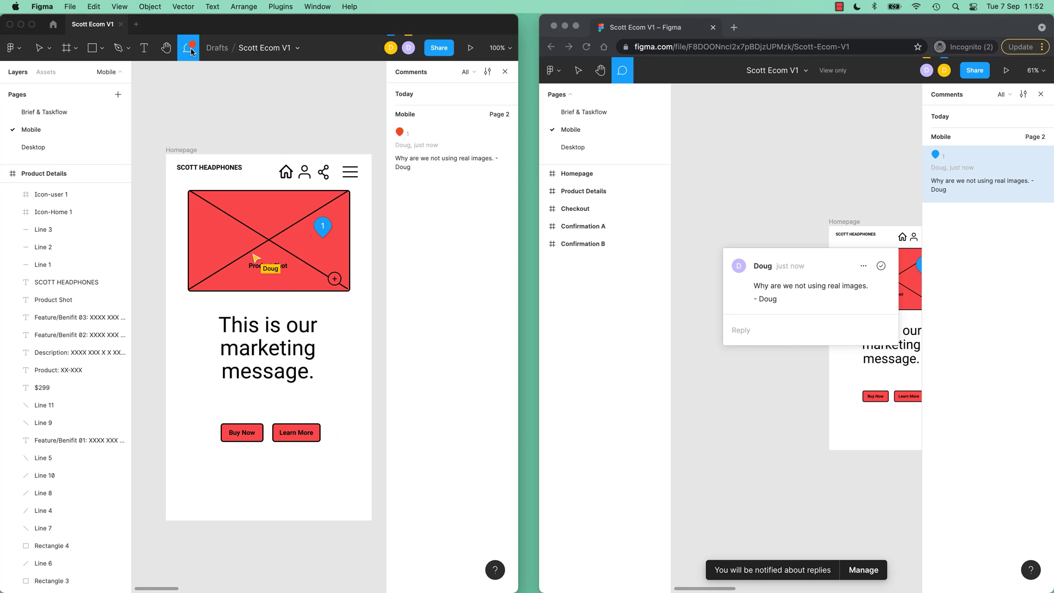
left_click(324, 225)
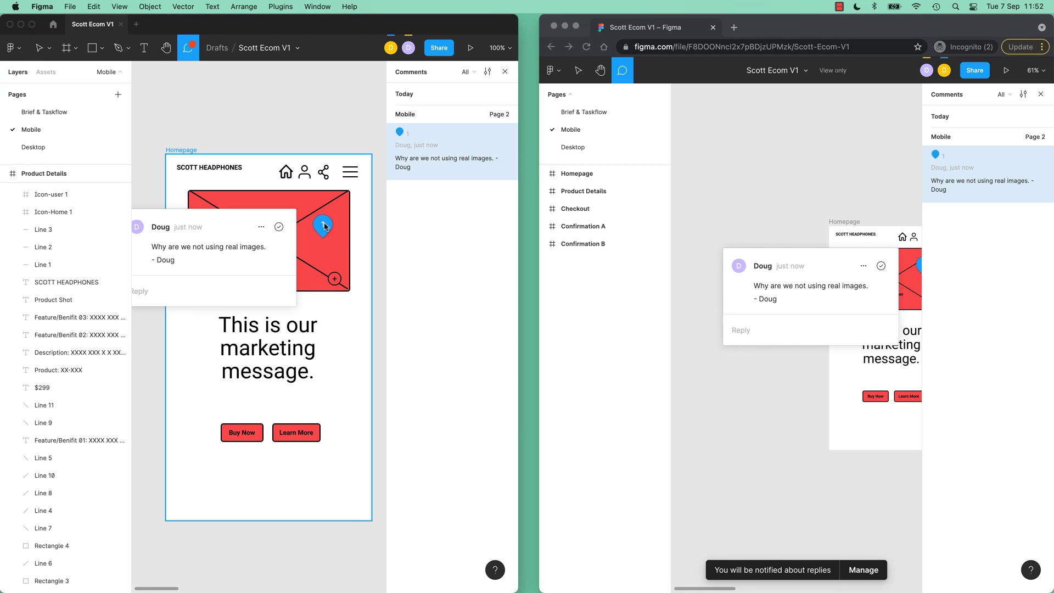
left_click(188, 296)
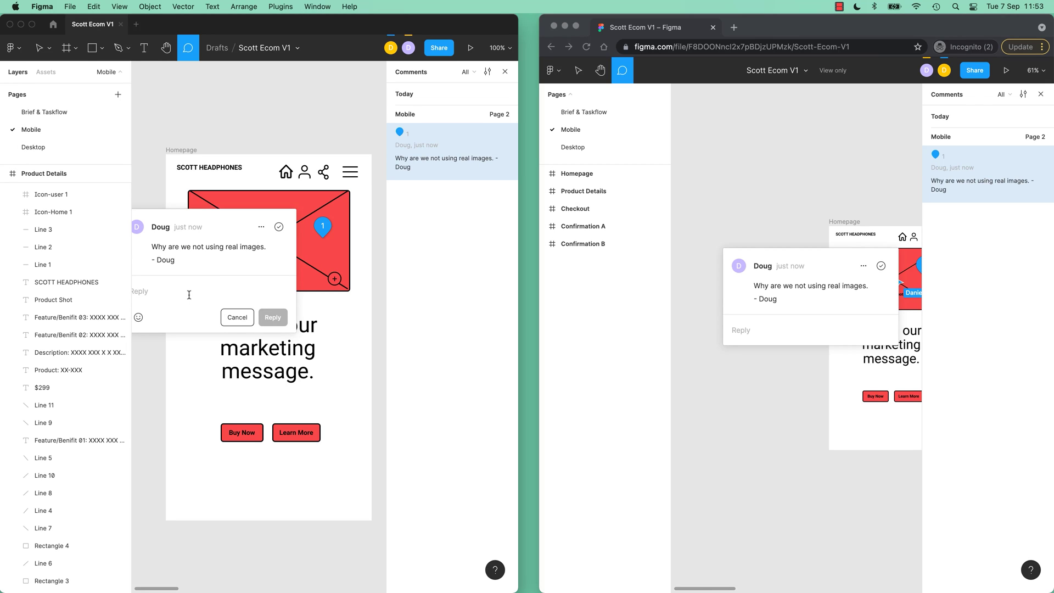
type("This is just a")
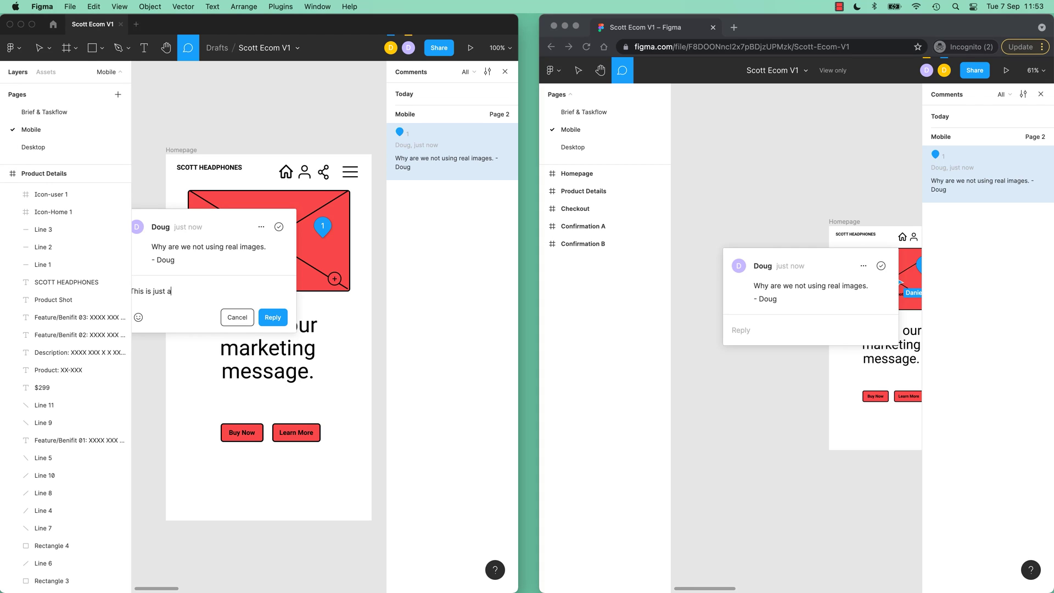
type(" wire frame for testing.")
left_click(273, 317)
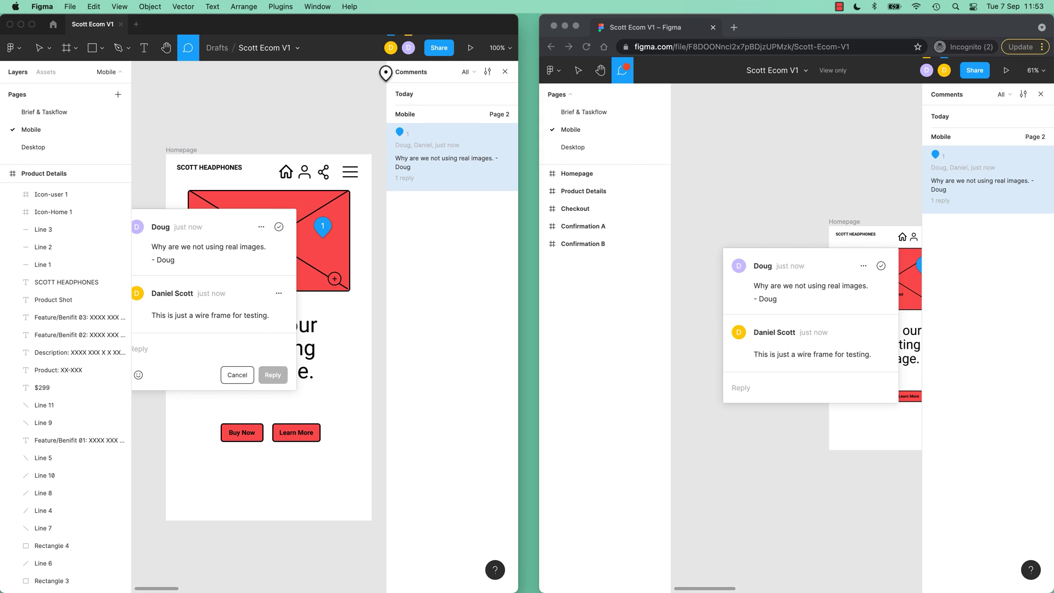
left_click(357, 77)
double_click(518, 217)
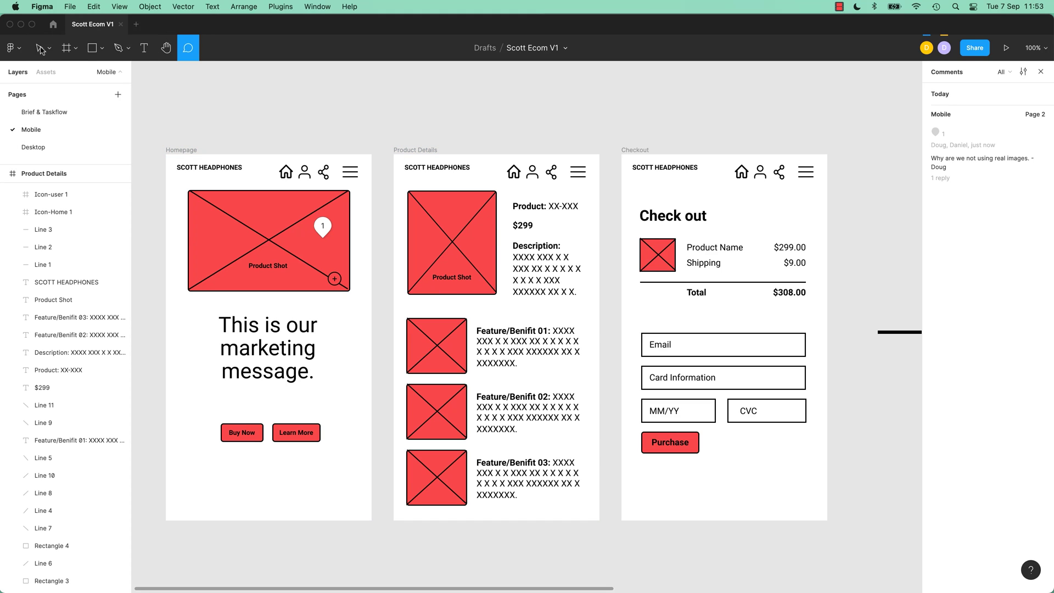
Reopen the real-images comment thread from the editor's Comments list
left_click(44, 55)
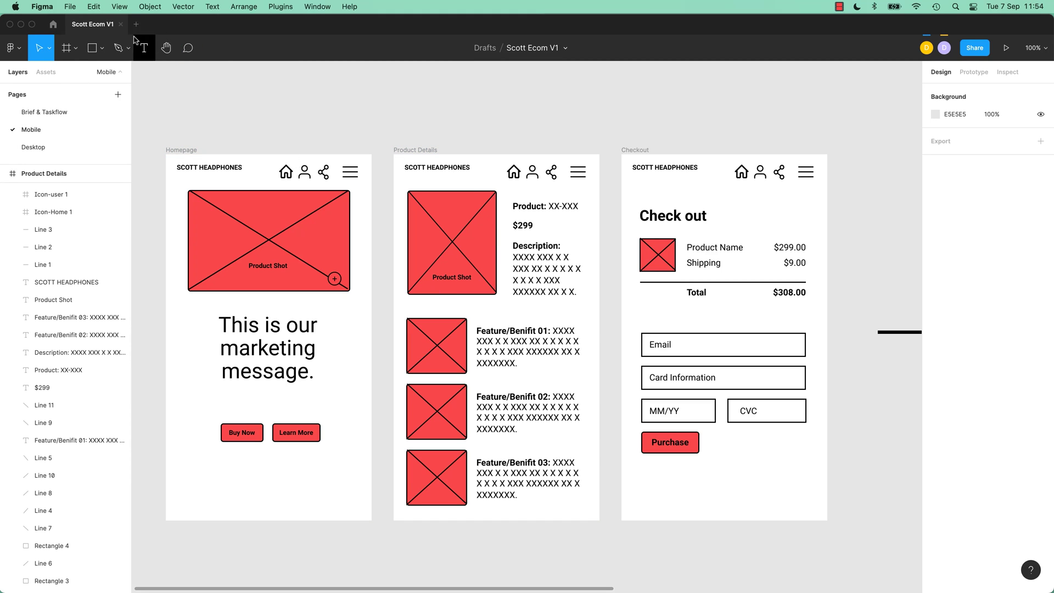
left_click(186, 49)
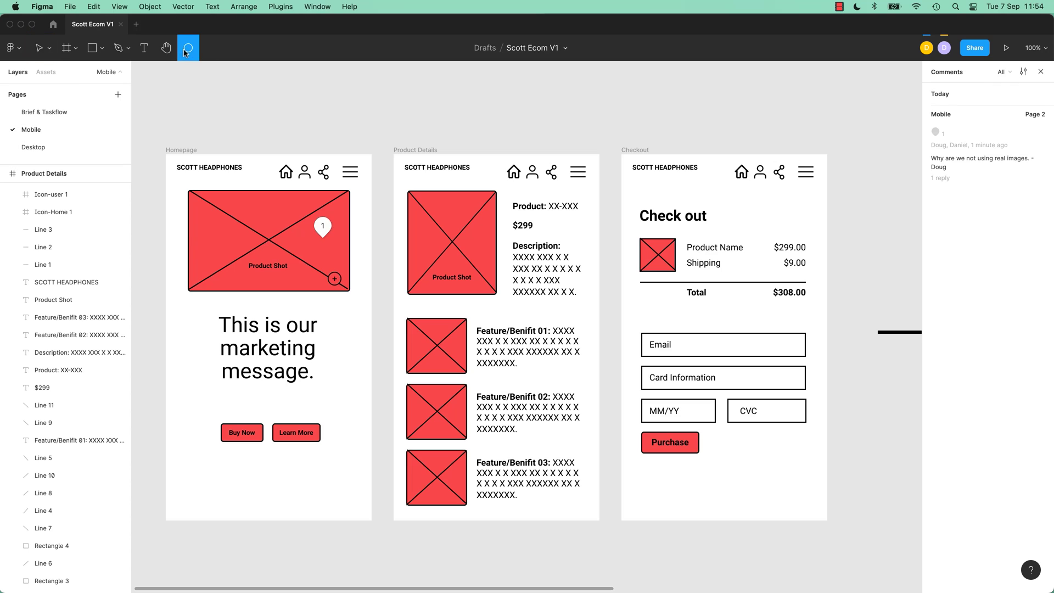
left_click(960, 161)
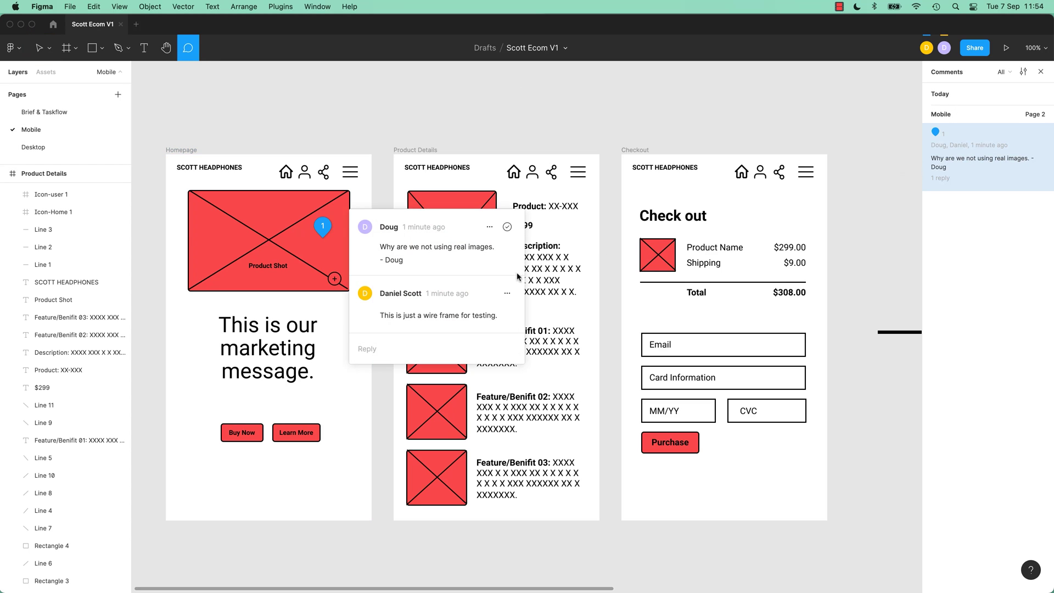